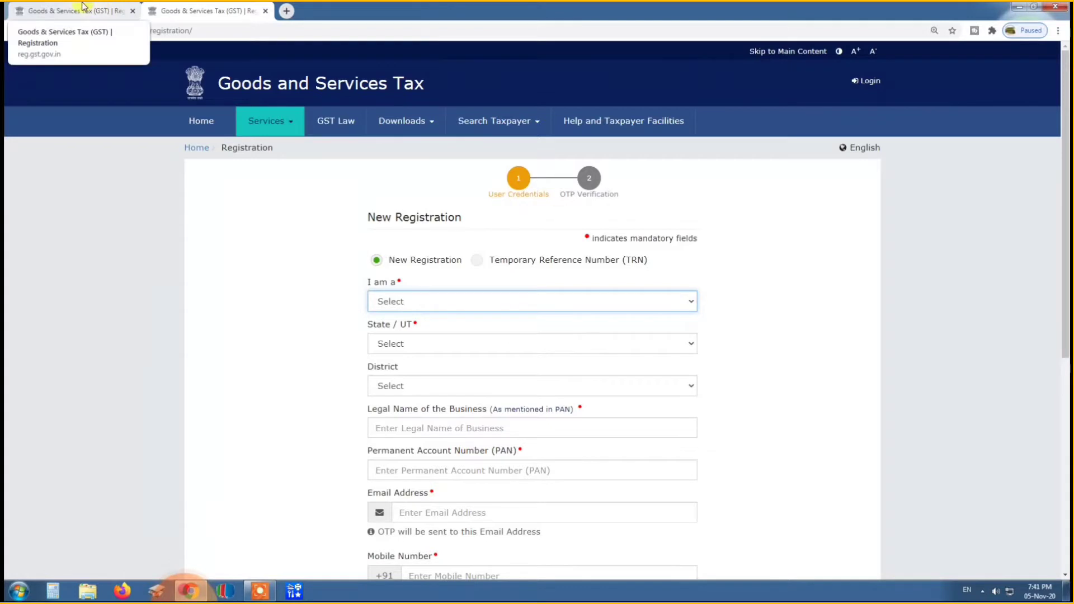
Switch to the prefilled registration form and review the applicant type, PAN, email address and mobile number fields.
left_click(86, 8)
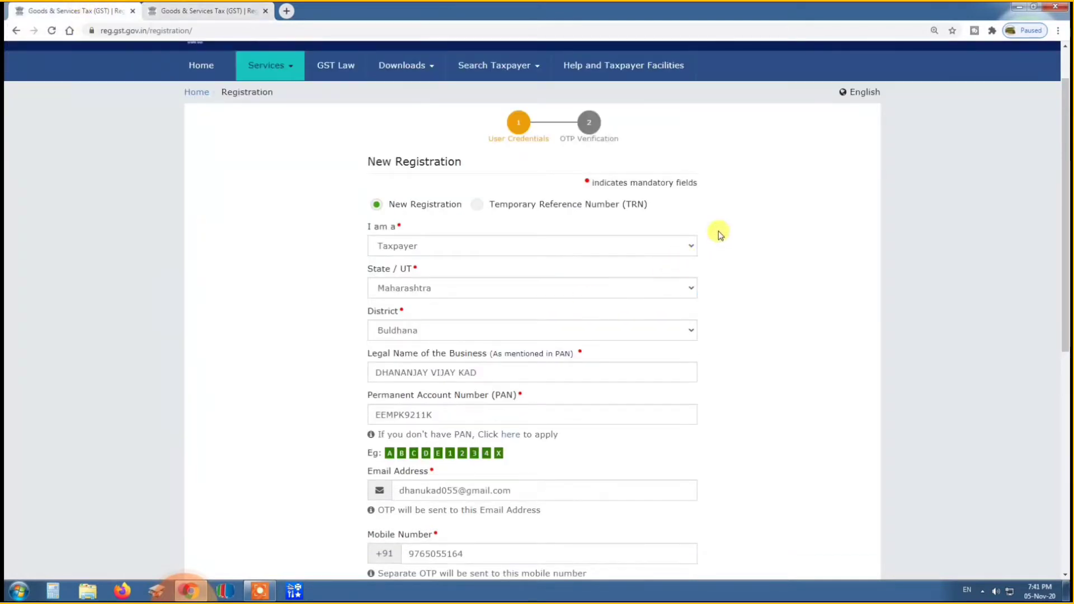
left_click(426, 245)
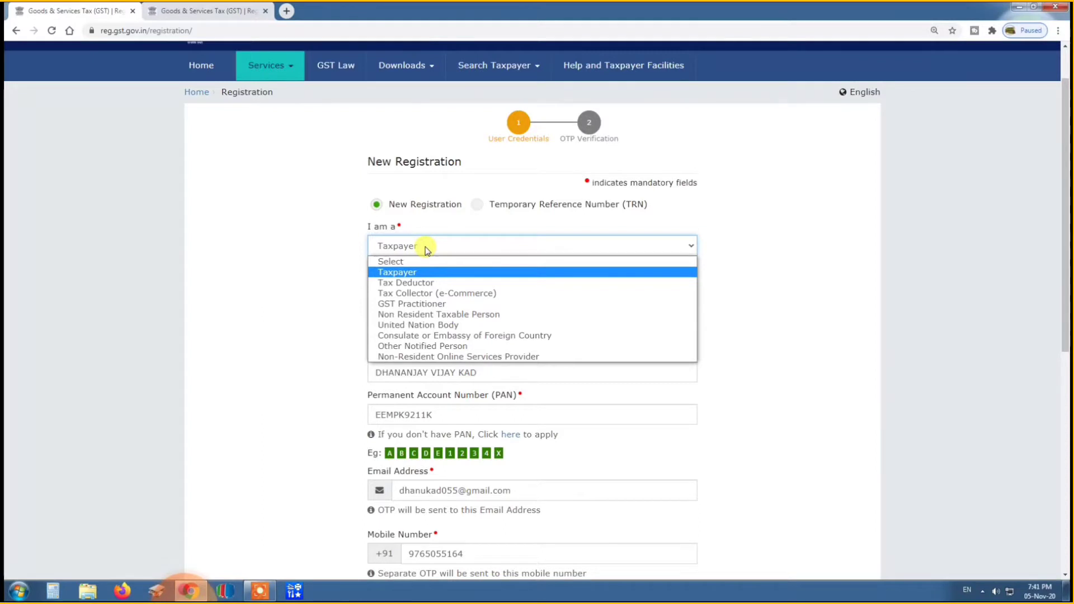
left_click(427, 248)
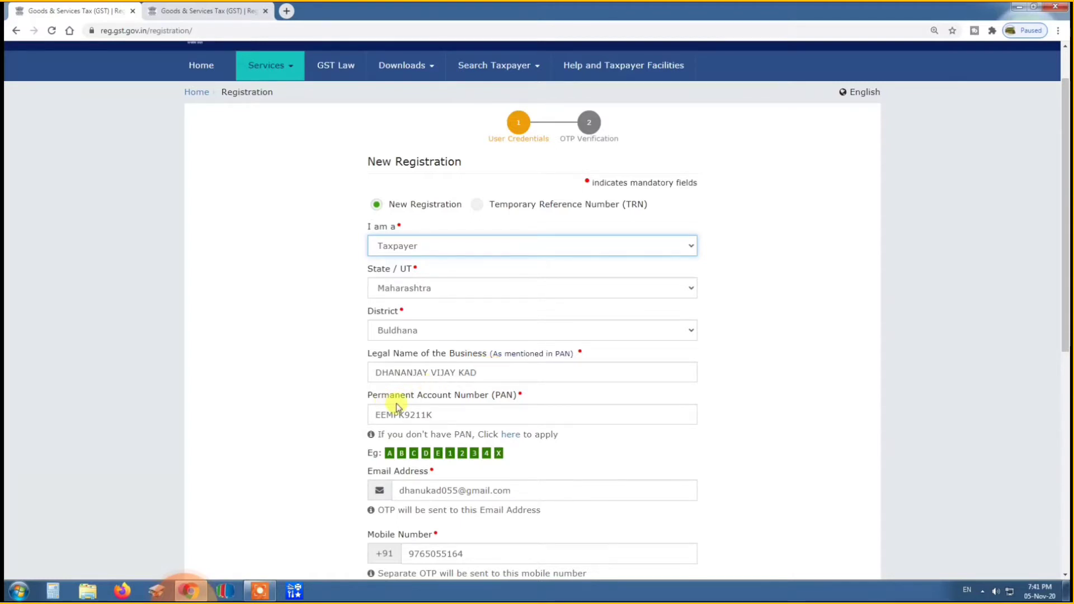
left_click(485, 416)
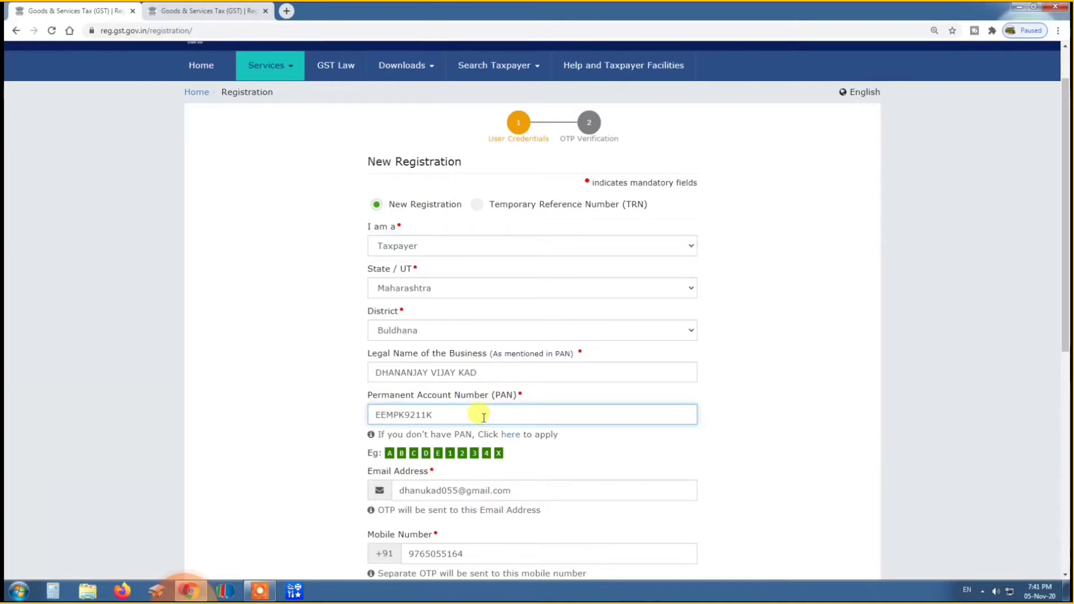
scroll(488, 414, "down", 2)
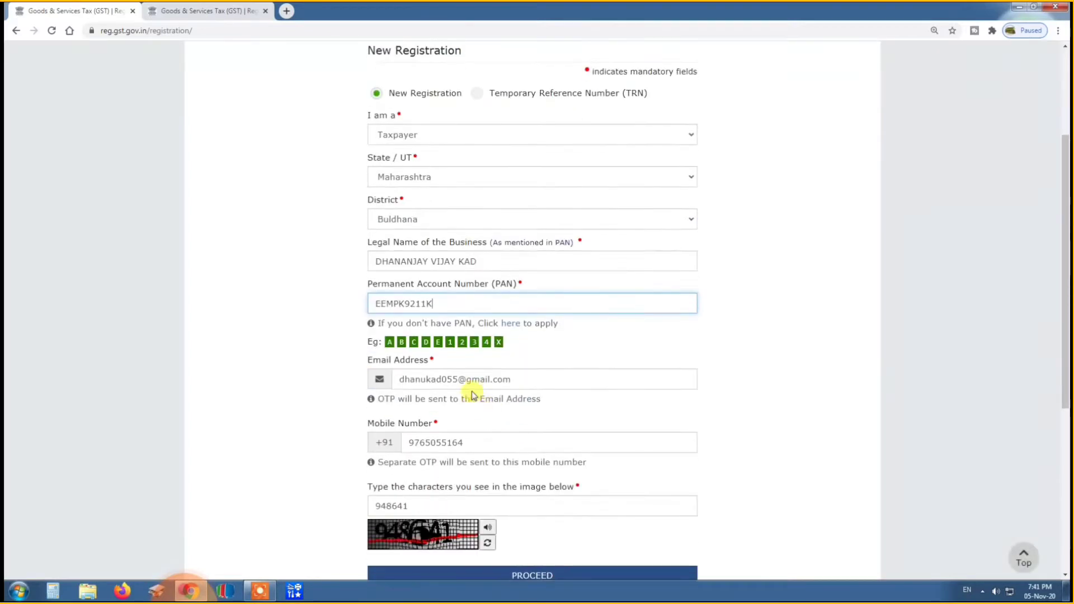
left_click(534, 383)
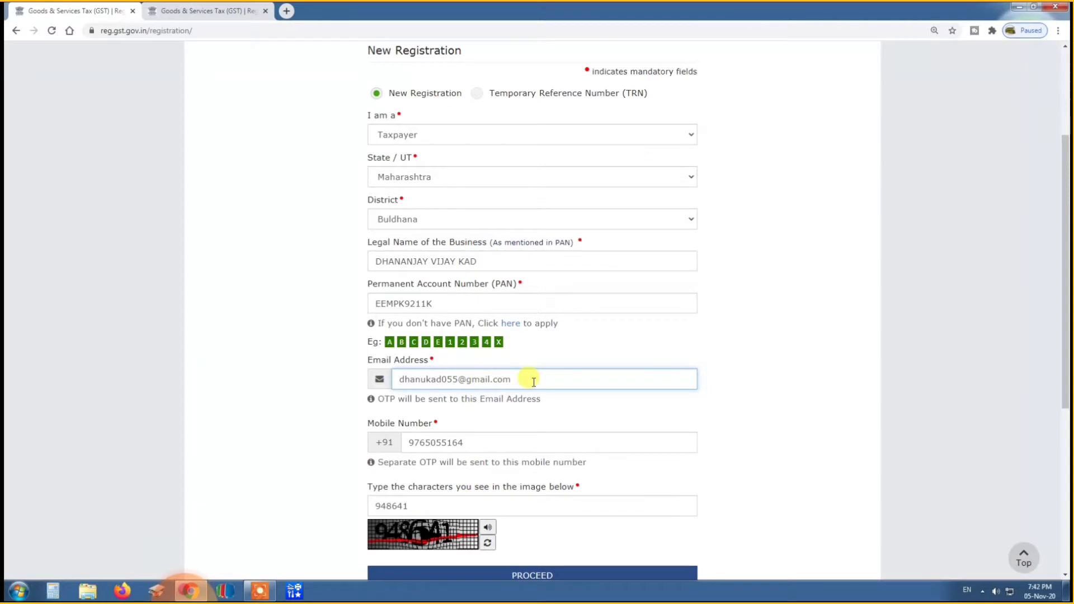
left_click(491, 442)
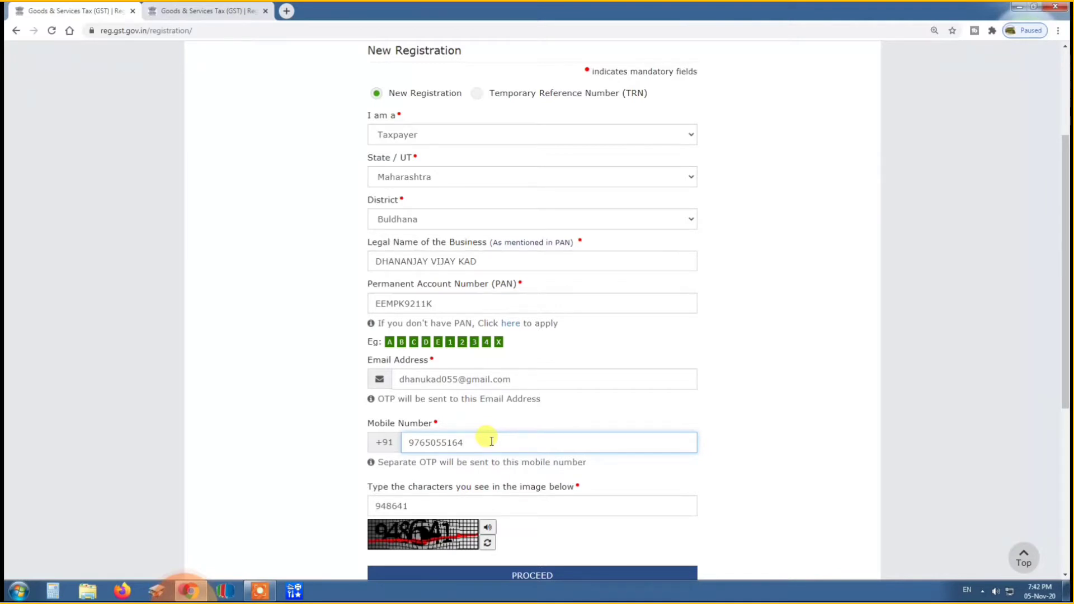
scroll(487, 439, "down", 1)
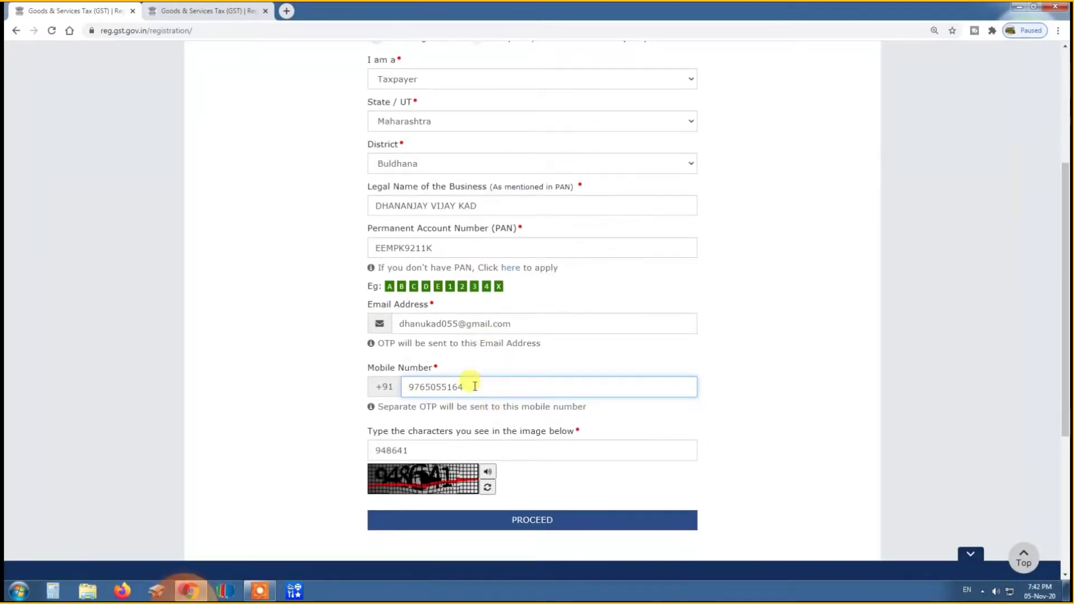
Enter the captcha characters in the new registration form and submit it for OTP verification.
left_click(447, 449)
scroll(485, 436, "down", 2)
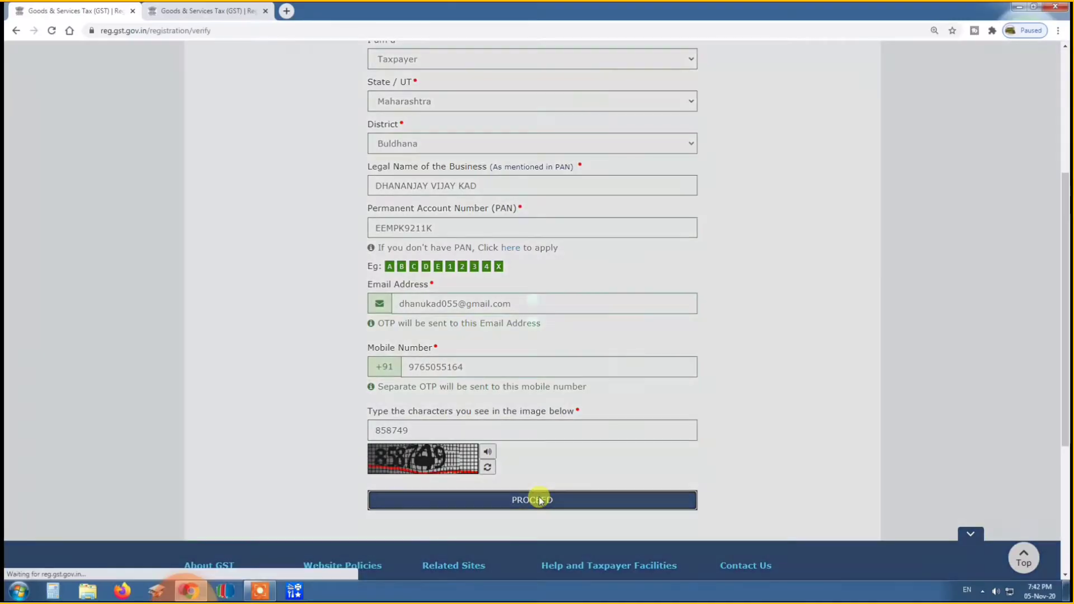
left_click(532, 410)
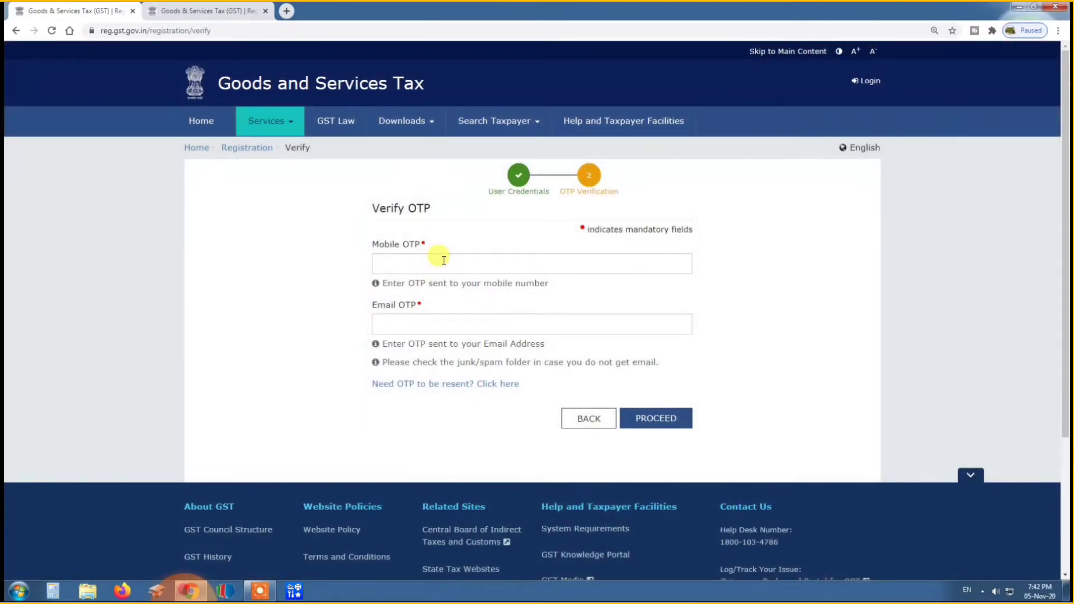
Enter the mobile OTP and email OTP, submit them, and highlight the issued Temporary Reference Number.
left_click(443, 260)
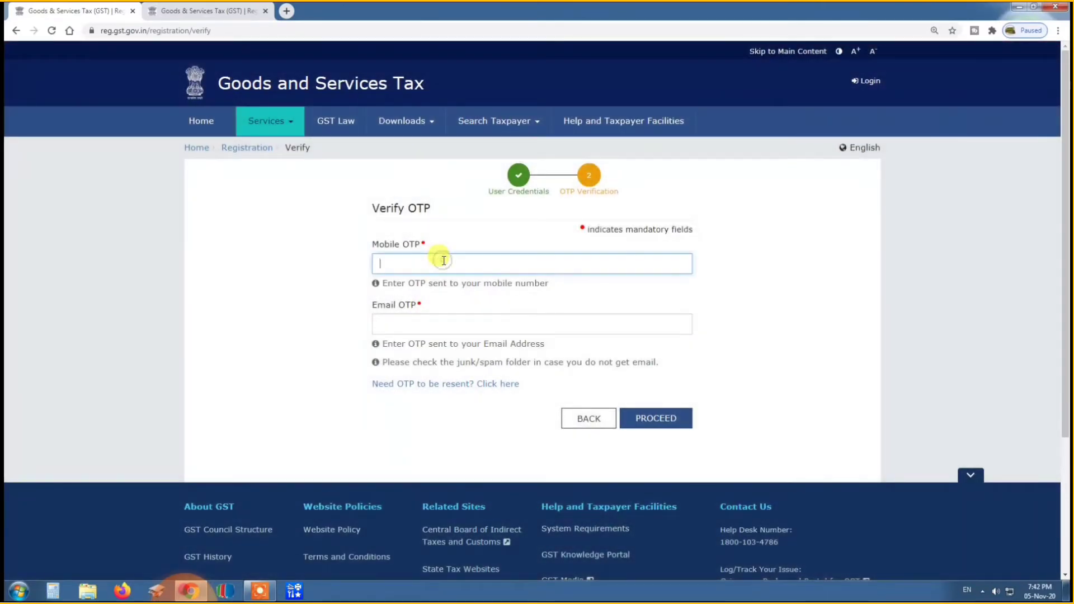
left_click(420, 324)
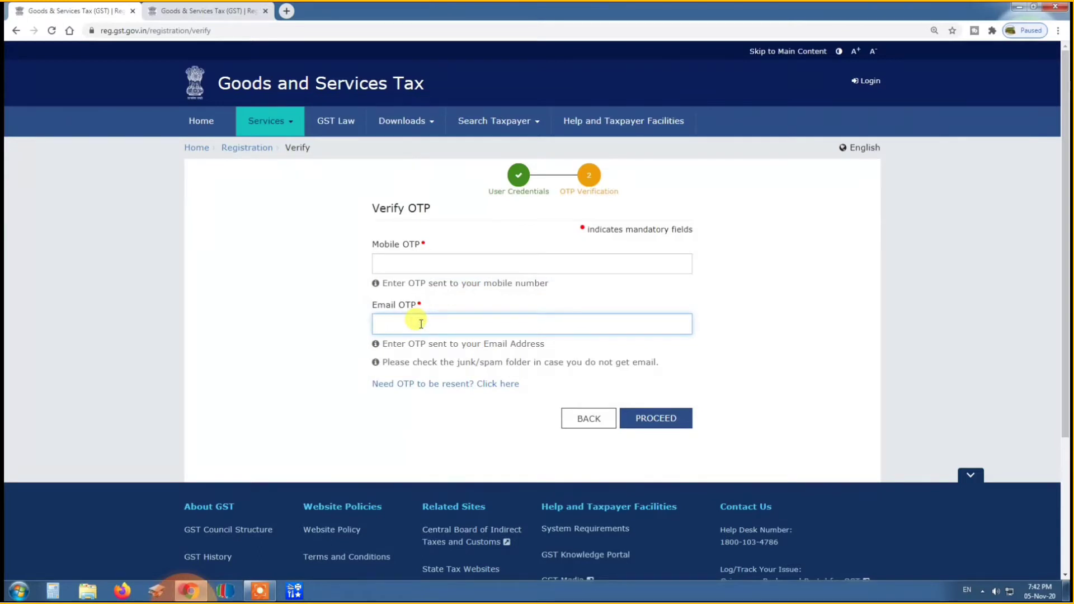
left_click(427, 263)
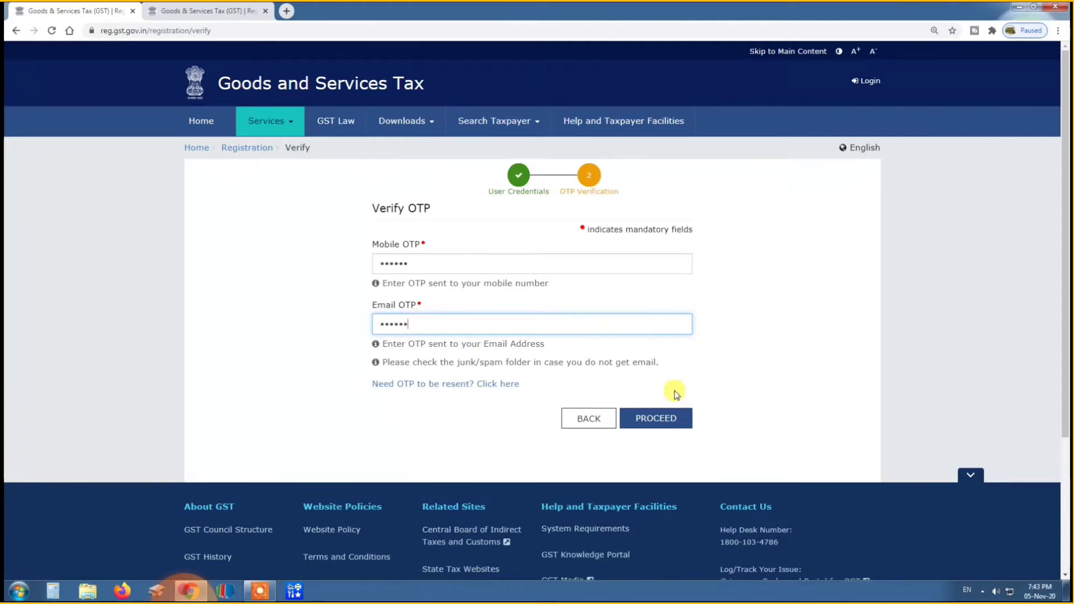
left_click(656, 424)
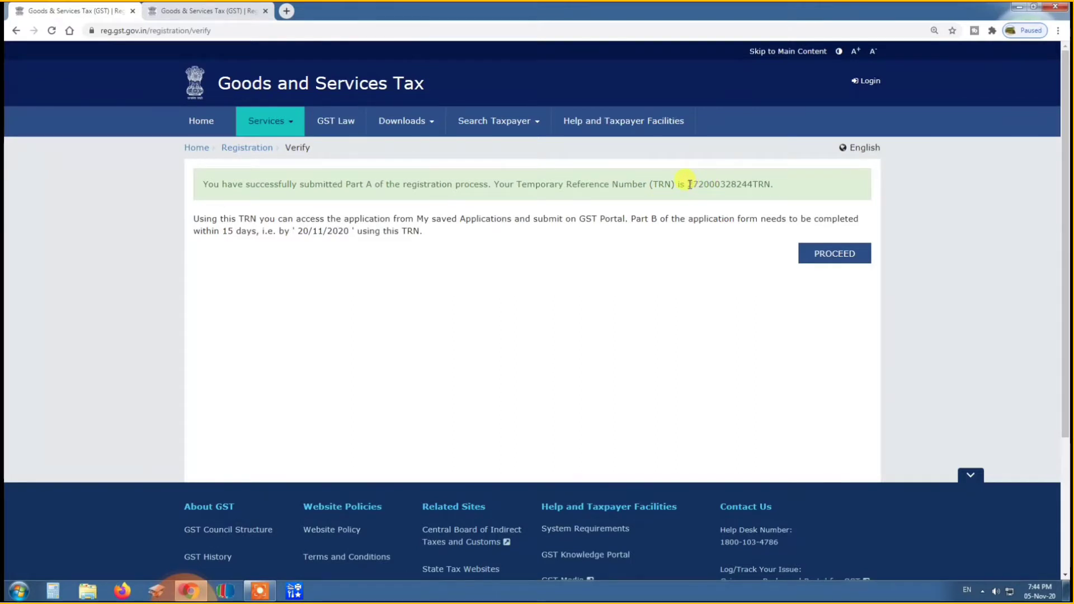
left_click_drag(690, 184, 773, 188)
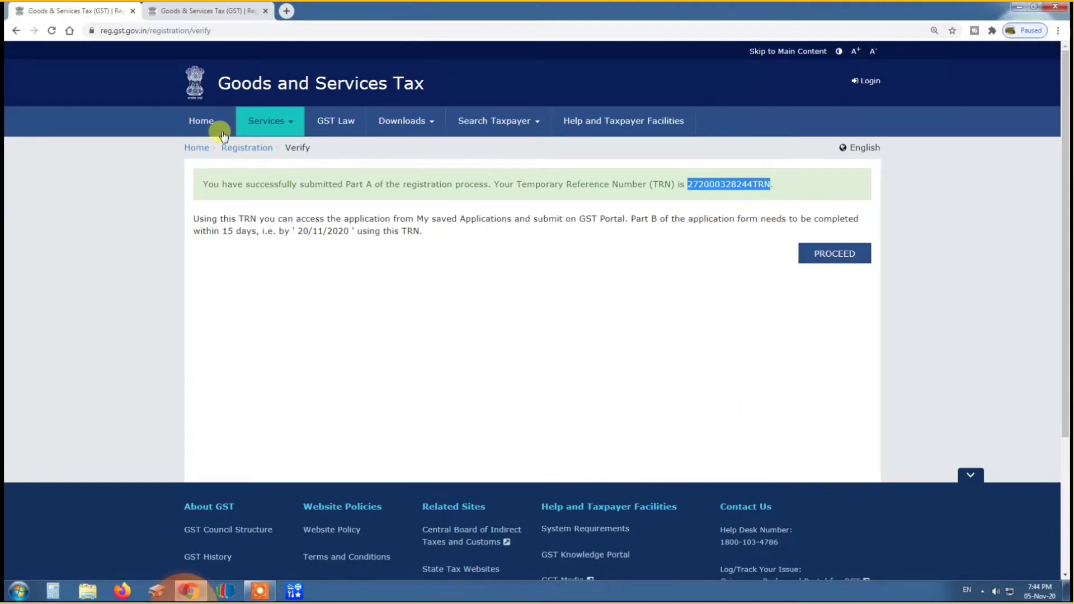
Reopen the registration page with the Temporary Reference Number (TRN) option, fill in the TRN and captcha, and proceed.
mouse_move(264, 122)
mouse_move(210, 152)
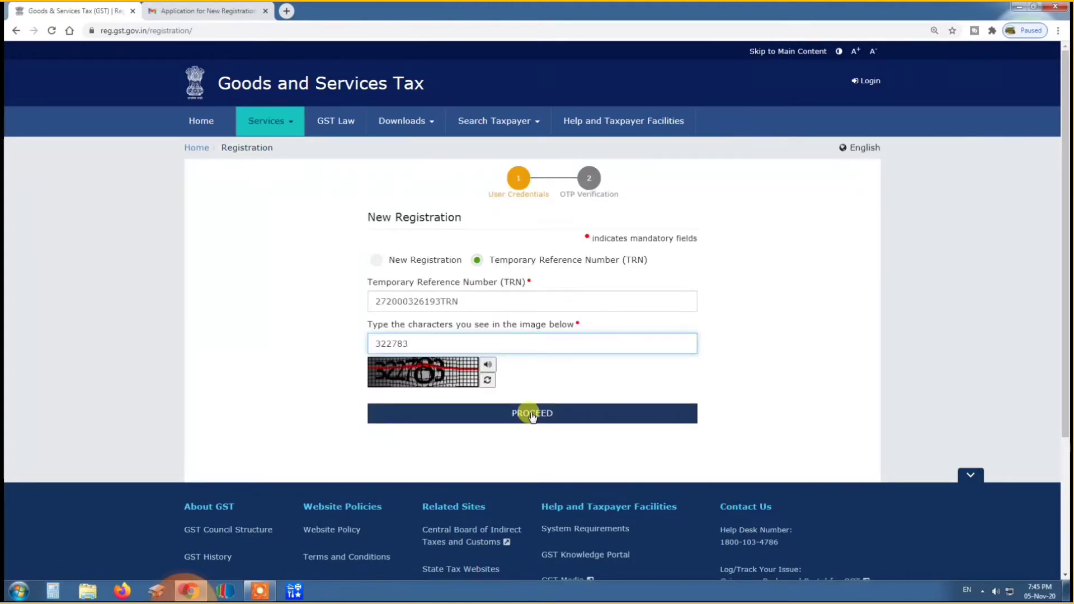
left_click(456, 302)
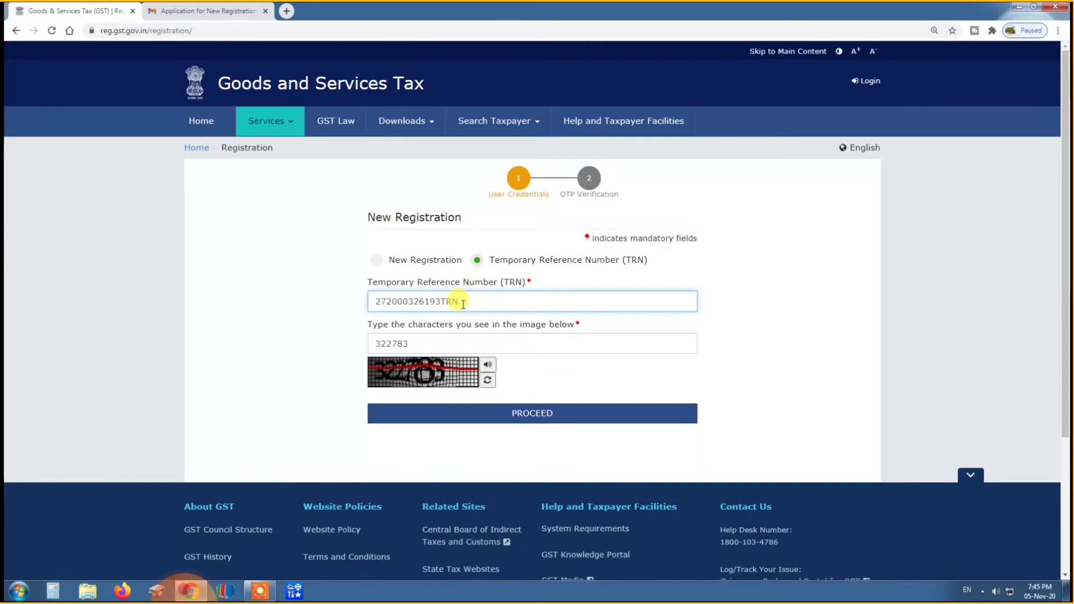
left_click(418, 342)
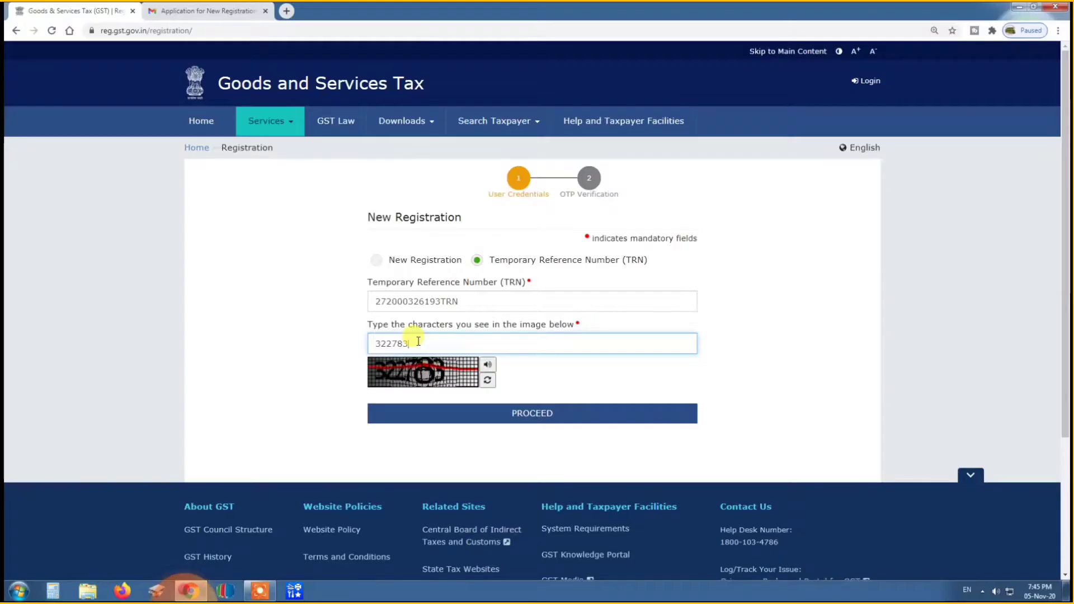
left_click(525, 416)
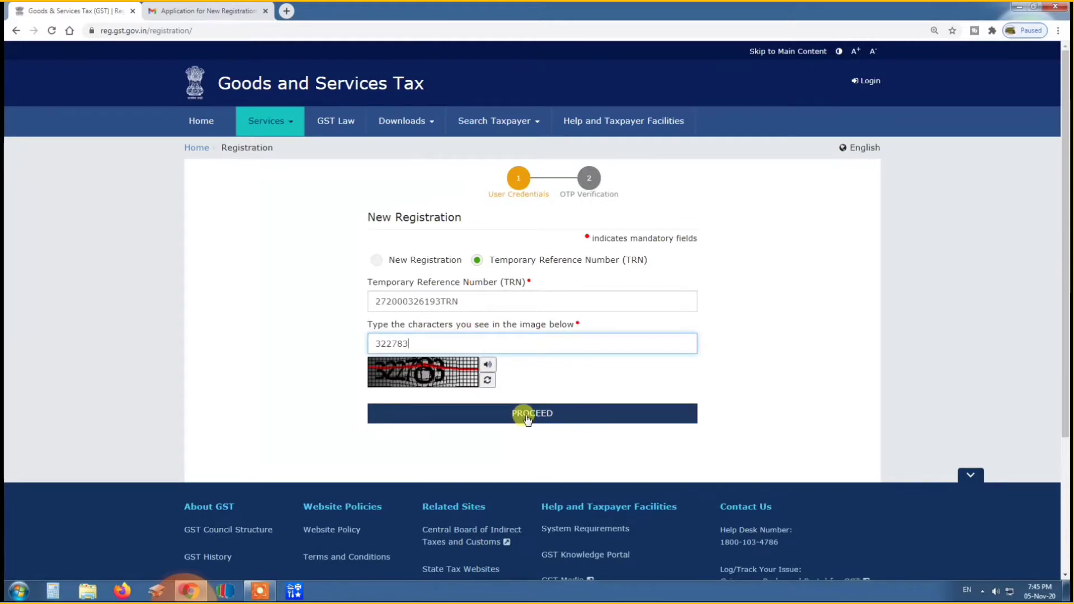
left_click(527, 417)
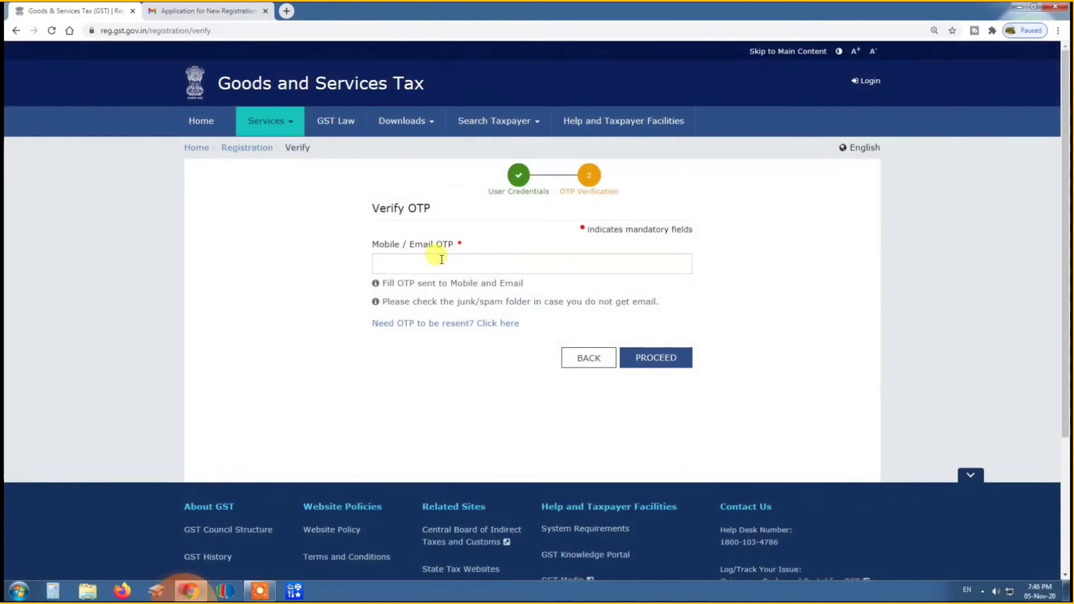
Enter the mobile/email OTP to sign in, and open the draft GST REG-01 application for editing.
left_click(441, 259)
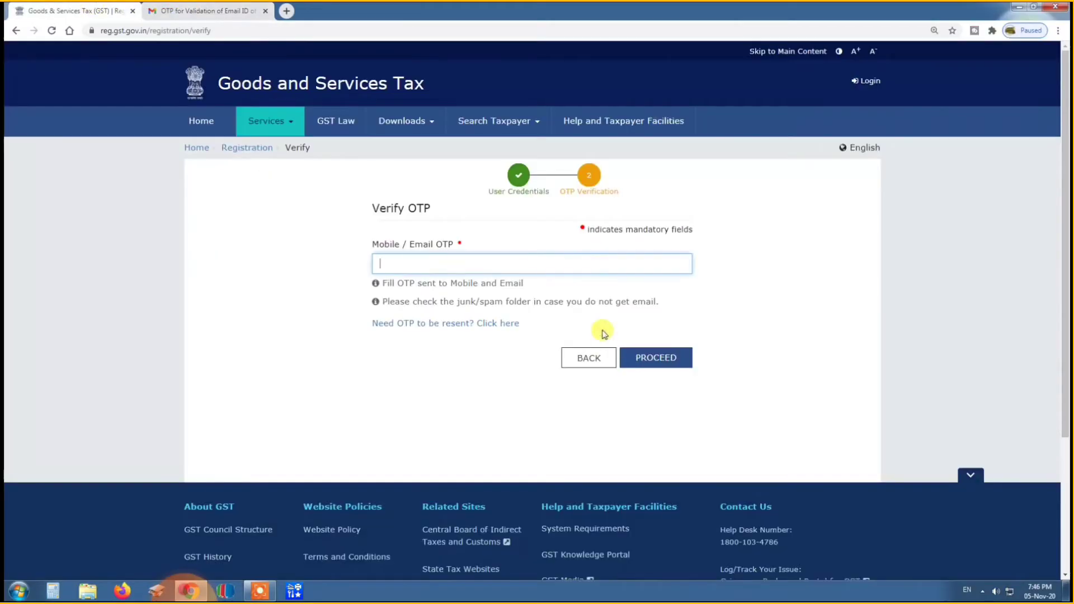
type("••")
type("••••")
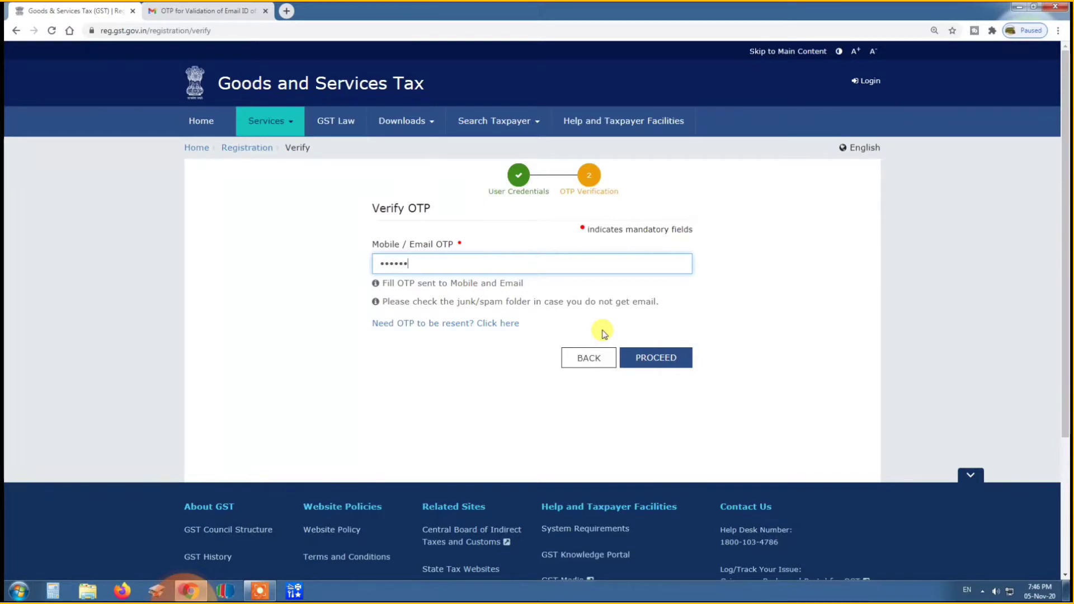
left_click(647, 364)
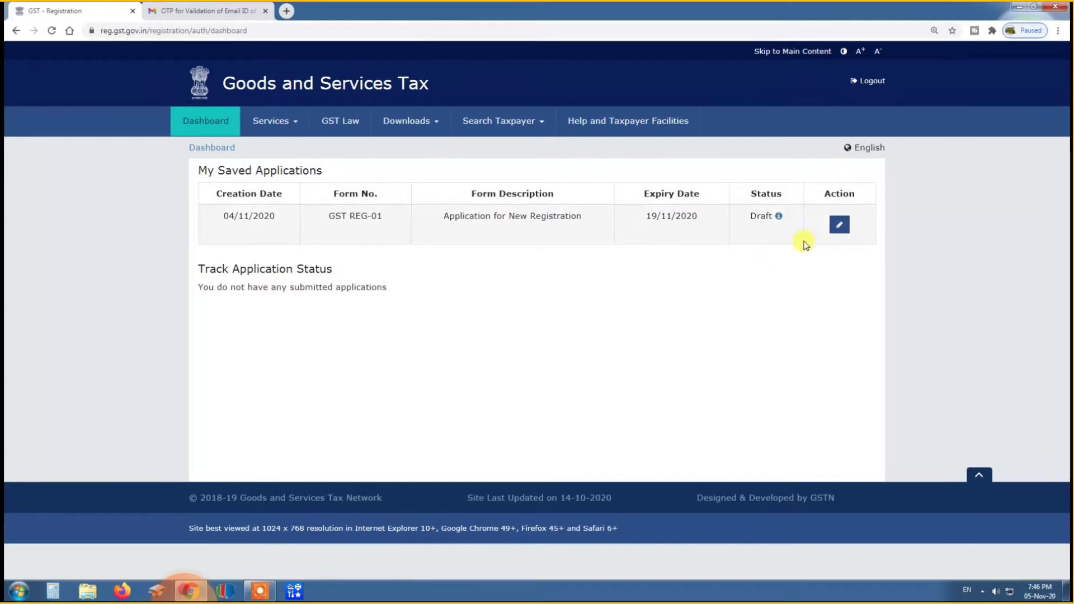
left_click(839, 227)
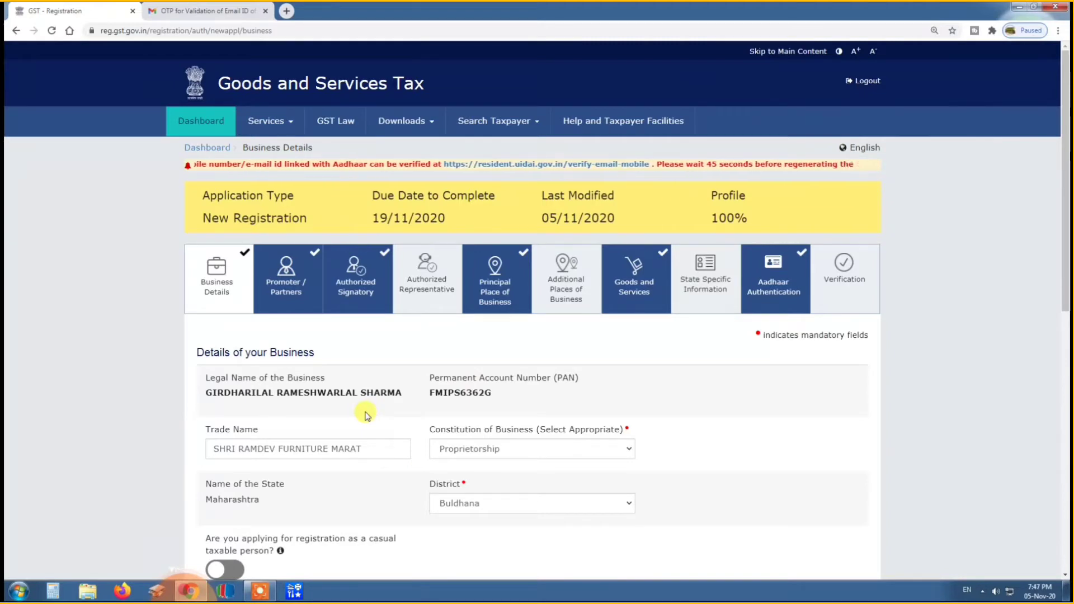
Review the trade name in Business Details and choose Proprietorship as the constitution of business.
scroll(367, 415, "down", 1)
scroll(367, 415, "down", 1)
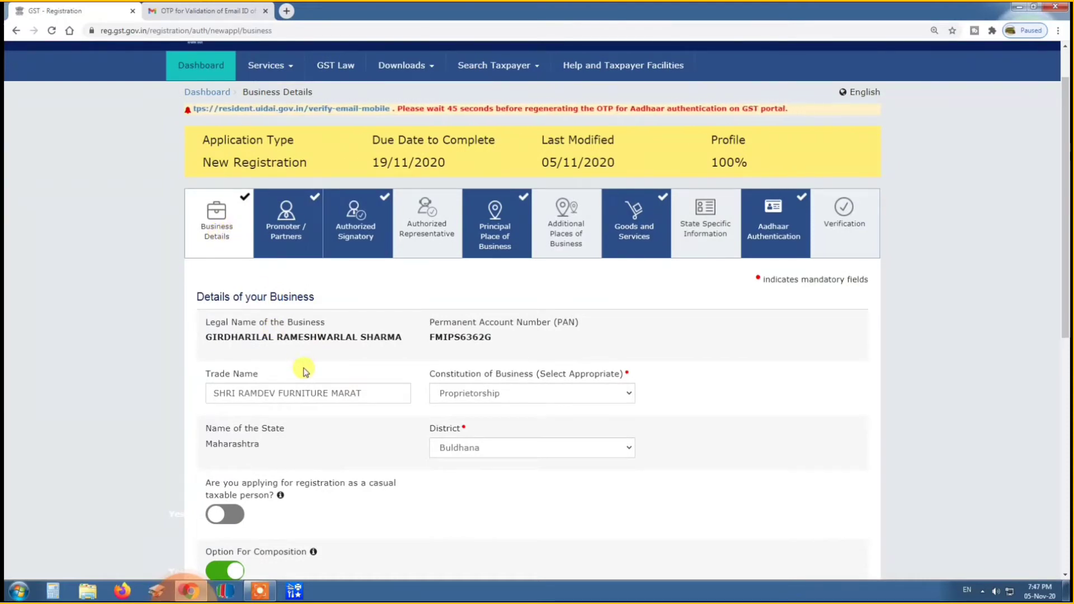
scroll(291, 347, "down", 2)
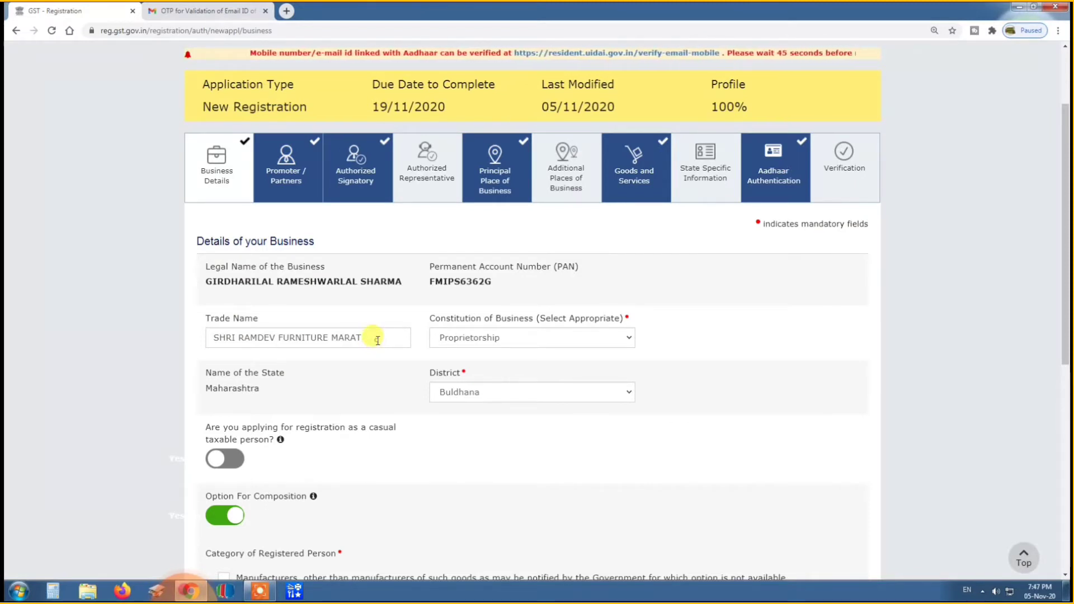
left_click(363, 340)
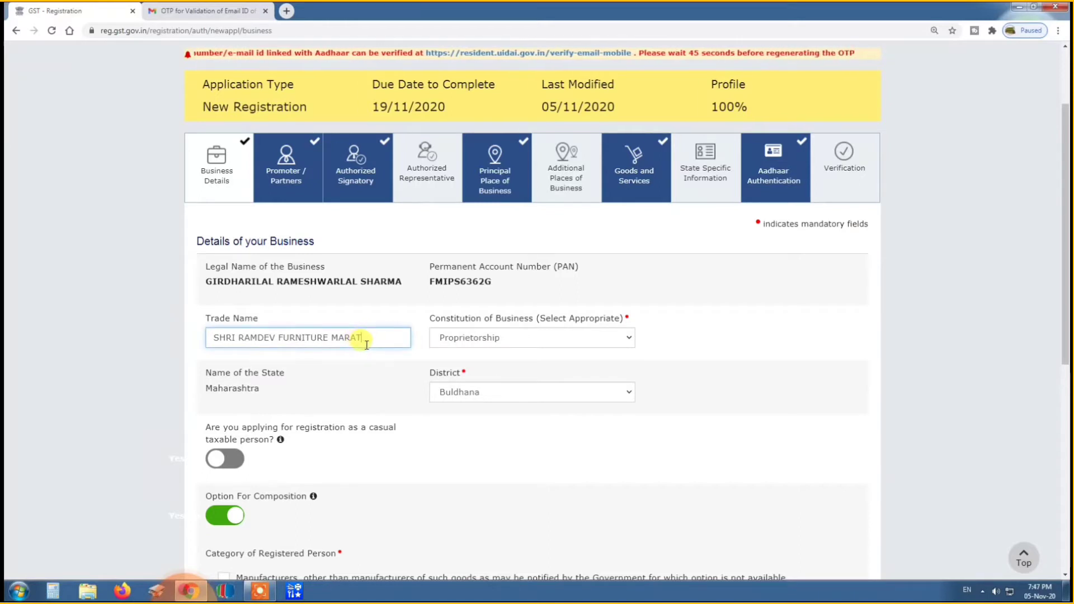
left_click(374, 362)
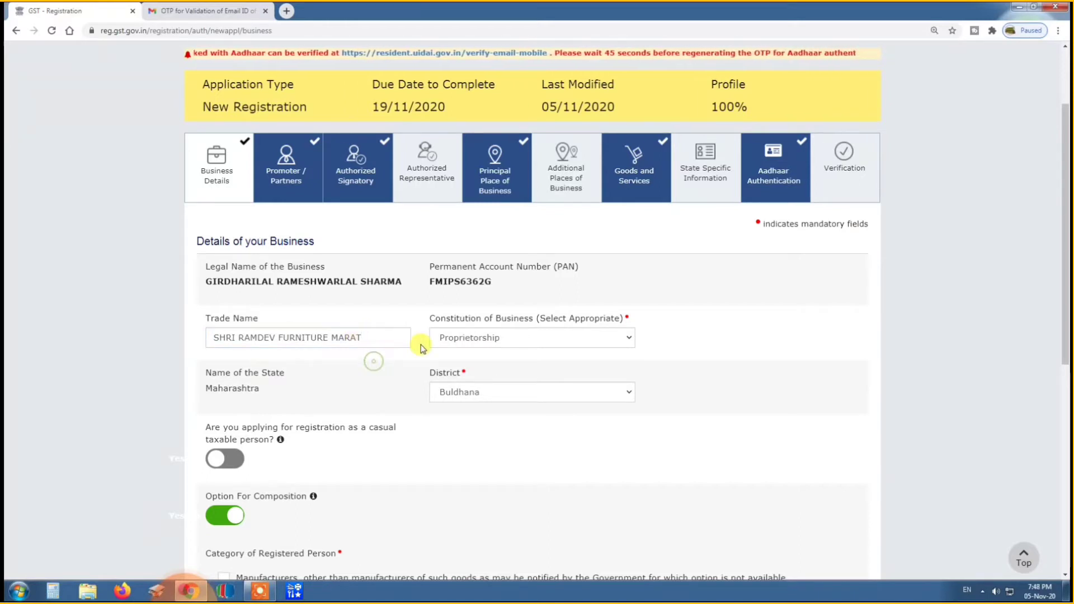
left_click(509, 339)
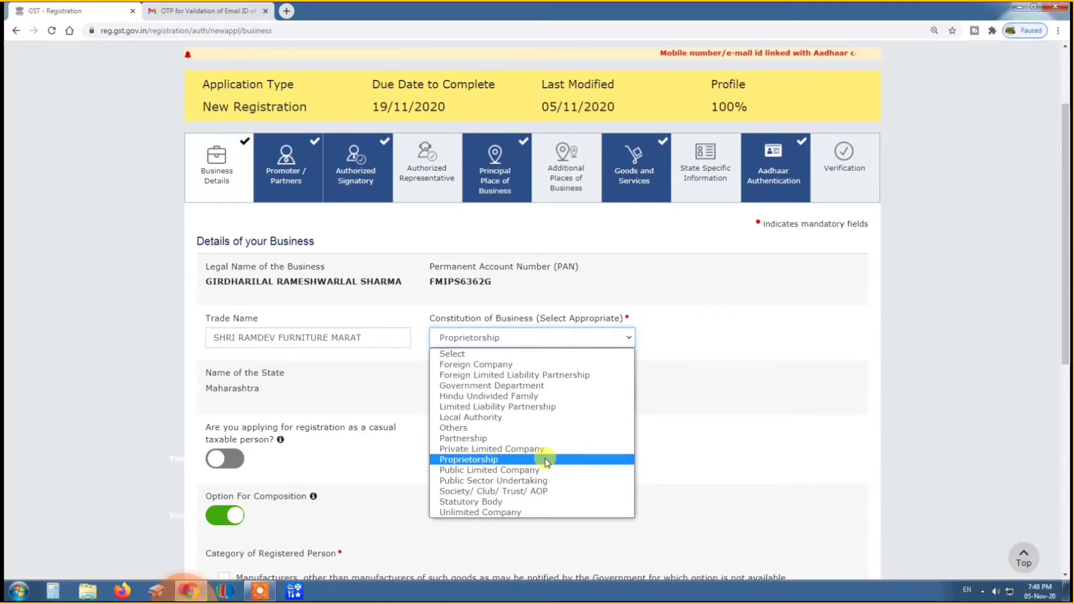
left_click(500, 462)
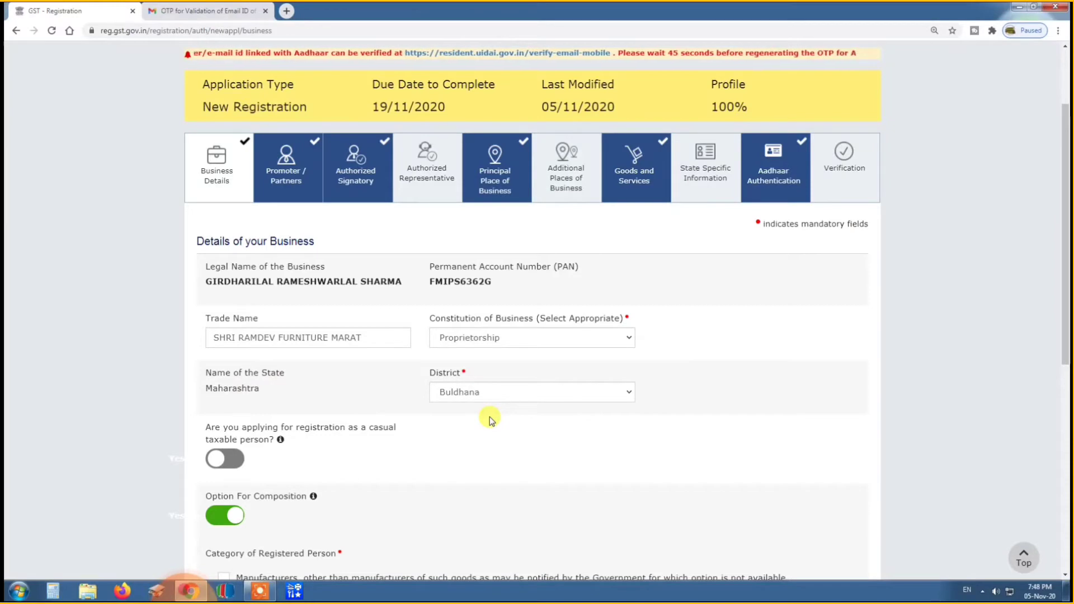
Review the composition option, registered person category, declaration, and reason to obtain registration in Business Details.
scroll(489, 418, "down", 3)
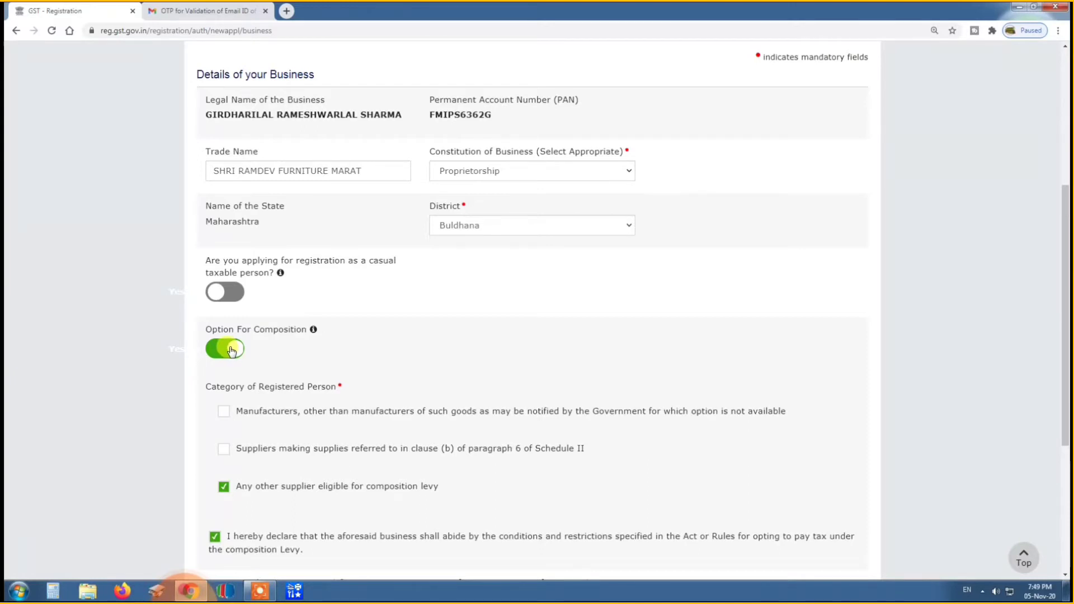
scroll(306, 354, "down", 1)
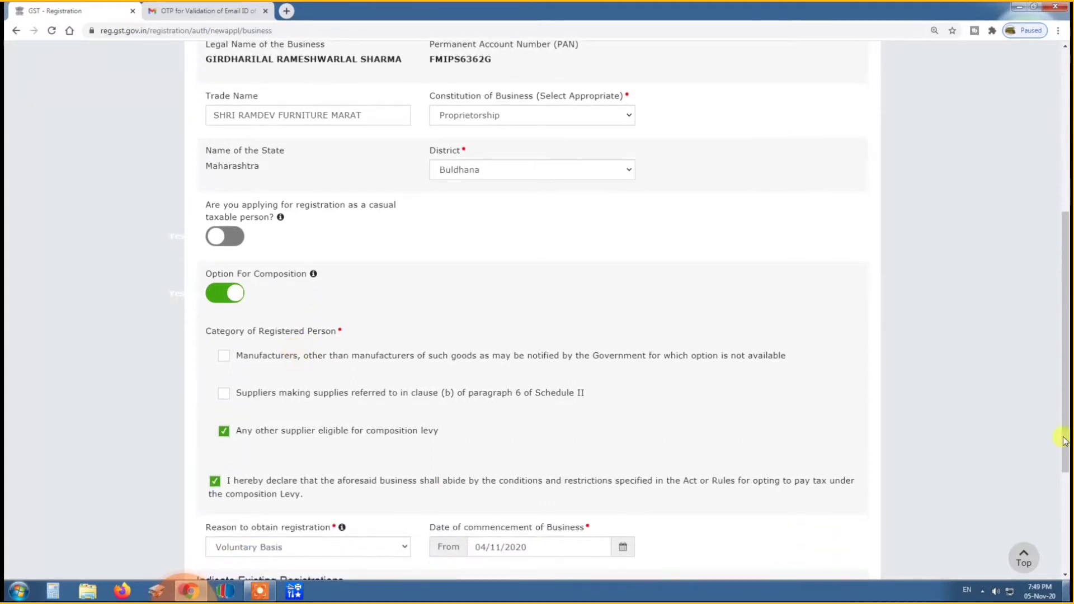
scroll(227, 432, "down", 2)
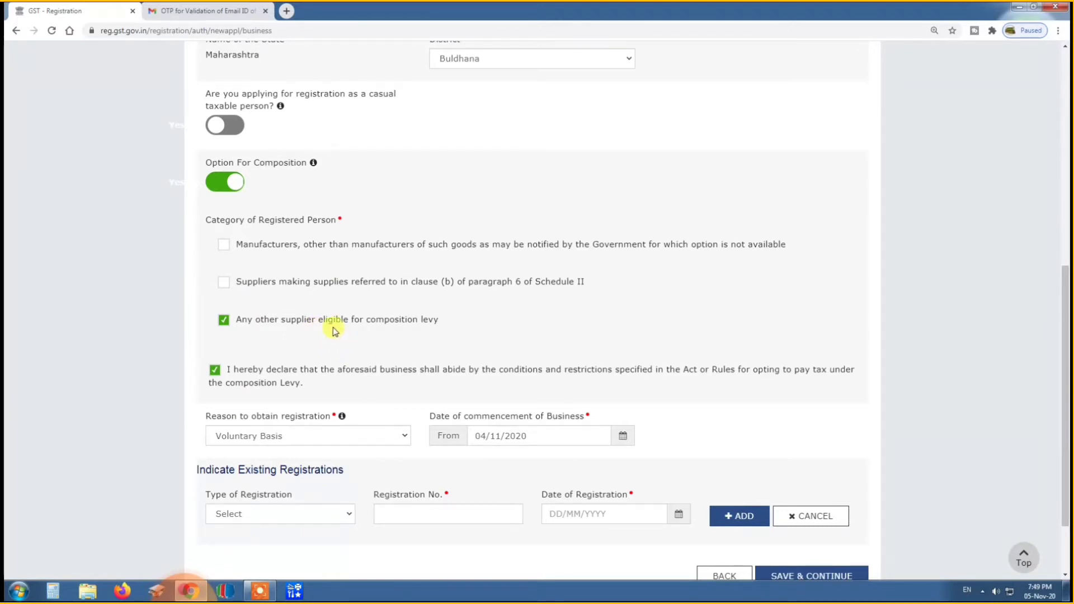
scroll(334, 331, "down", 2)
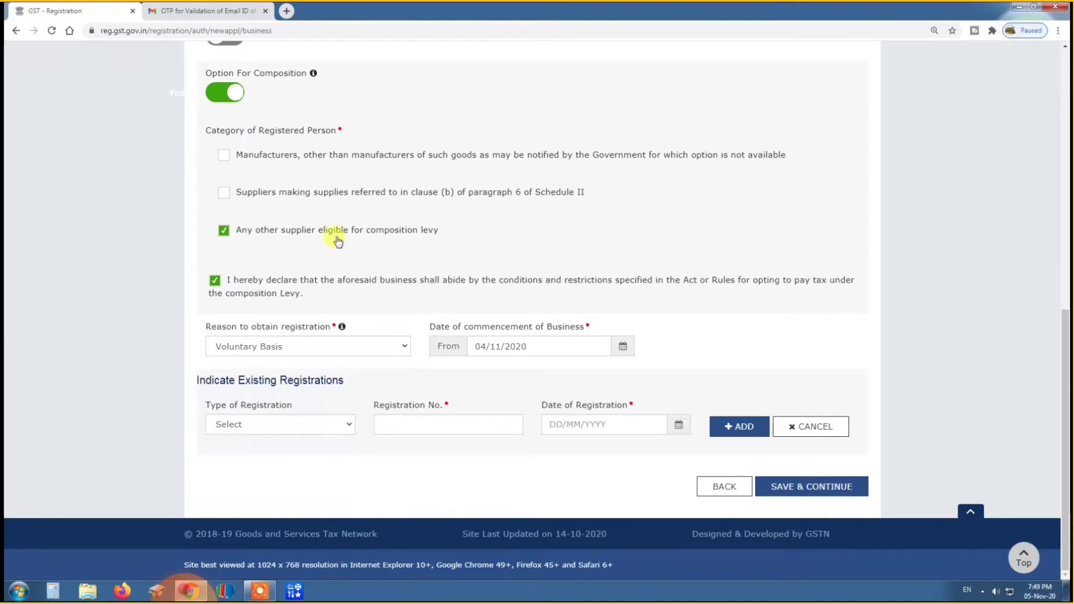
Choose Voluntary Basis as the reason to obtain registration, and save the Business Details section.
left_click(303, 349)
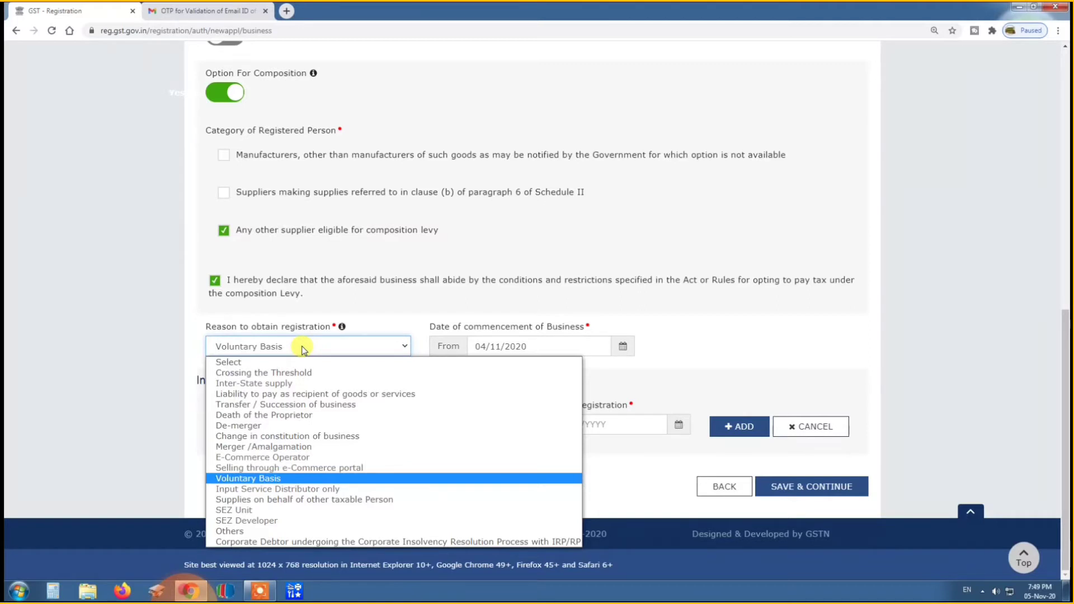
left_click(274, 480)
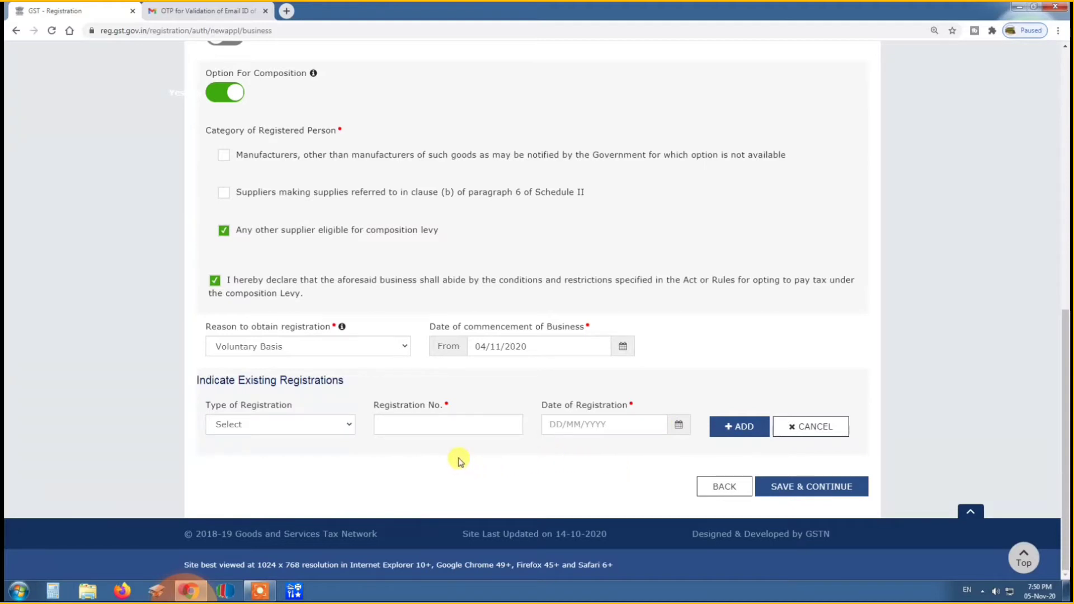
left_click(818, 488)
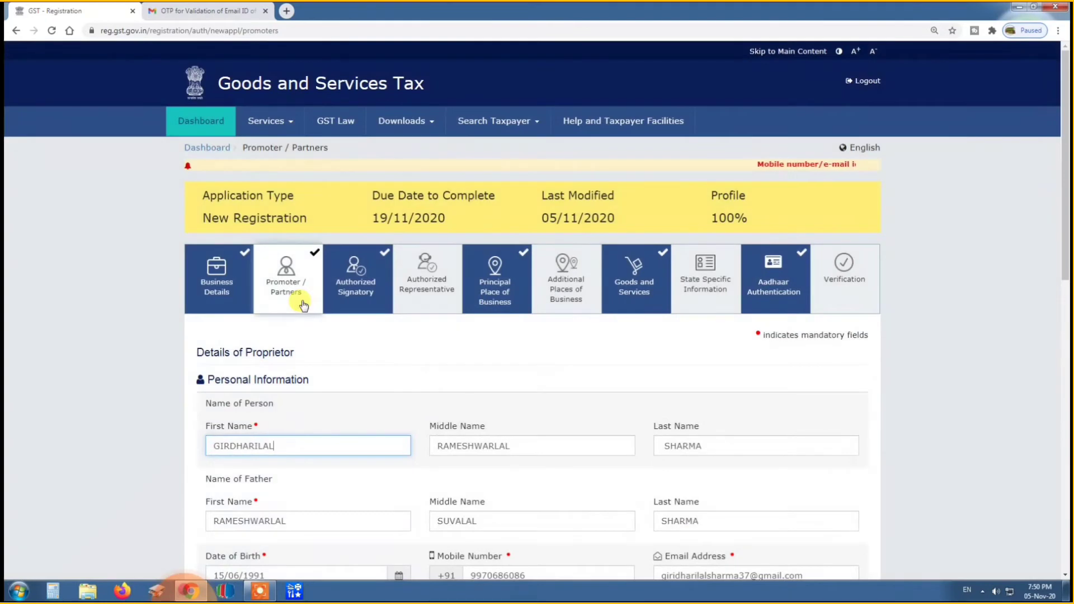
Review the proprietor's personal, identity, address, photo and Also Authorized Signatory entries, and save the Promoter / Partners section.
scroll(303, 305, "down", 3)
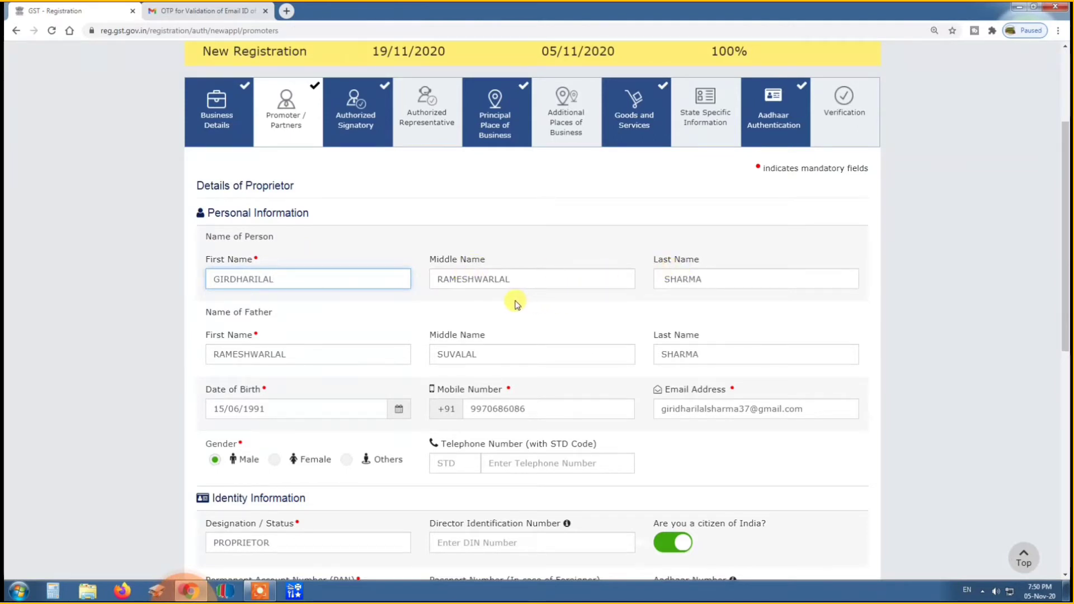
left_click(295, 317)
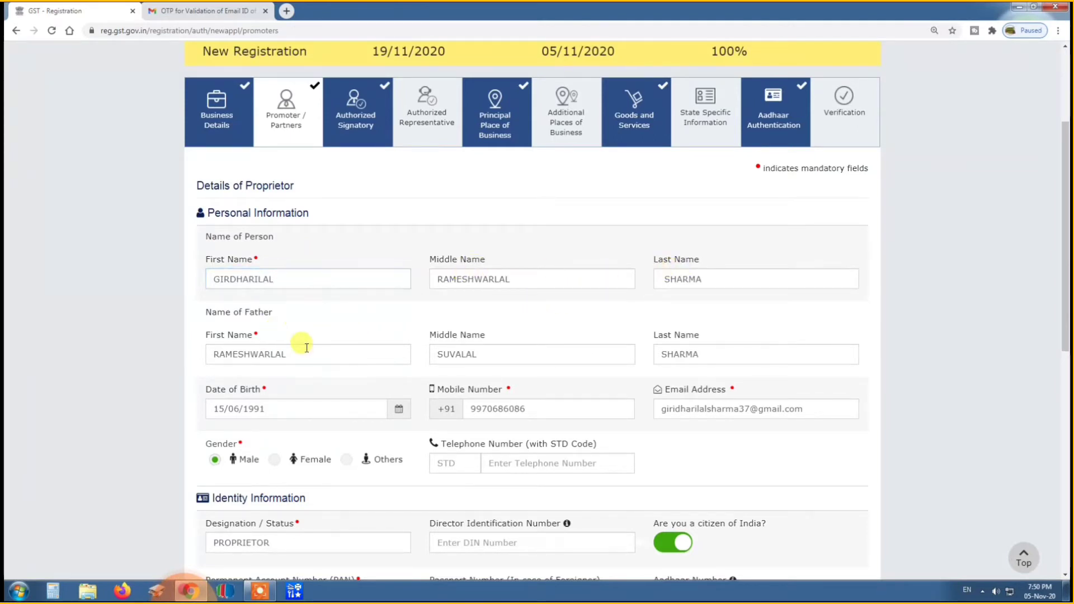
scroll(306, 348, "down", 2)
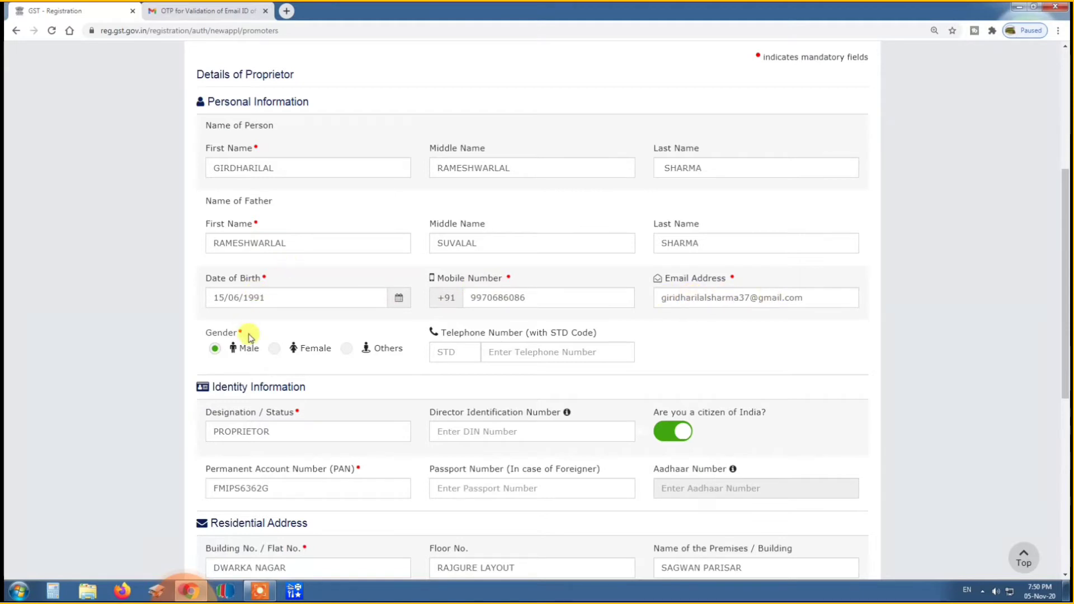
scroll(249, 335, "down", 2)
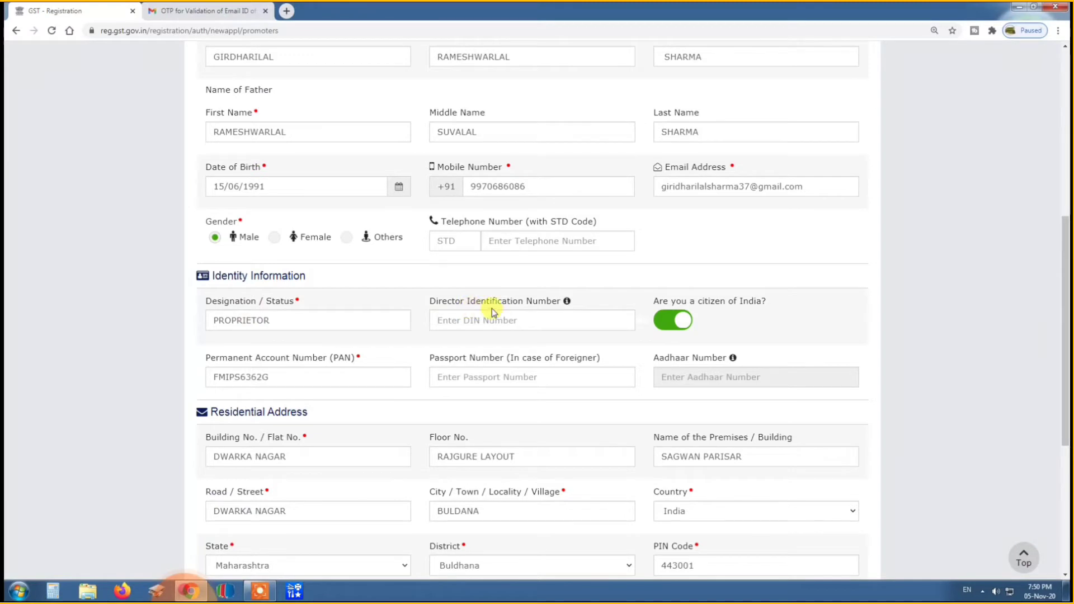
scroll(486, 308, "down", 1)
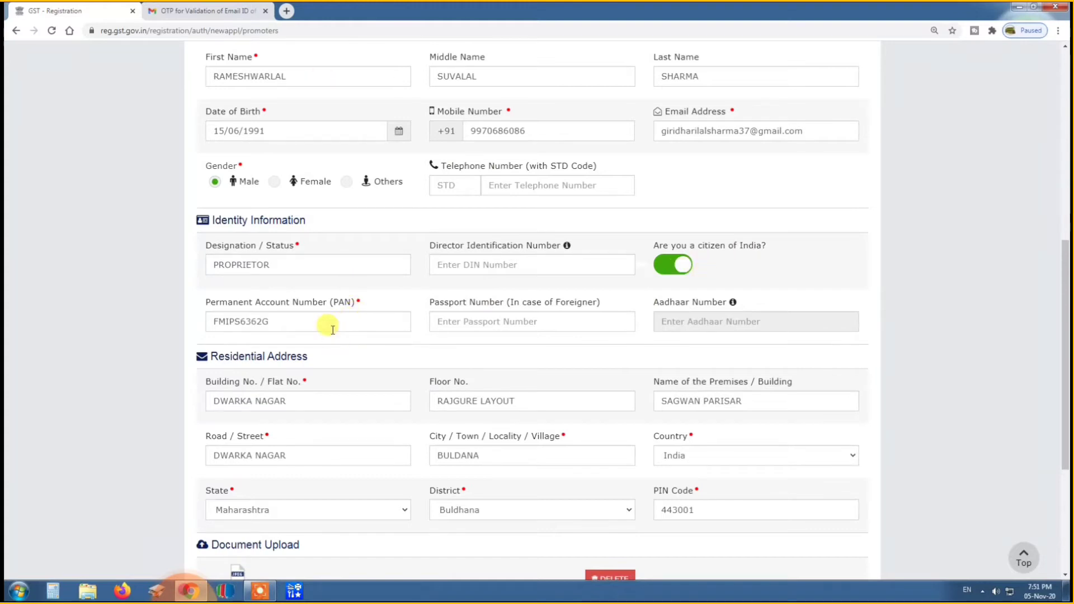
scroll(332, 324, "down", 1)
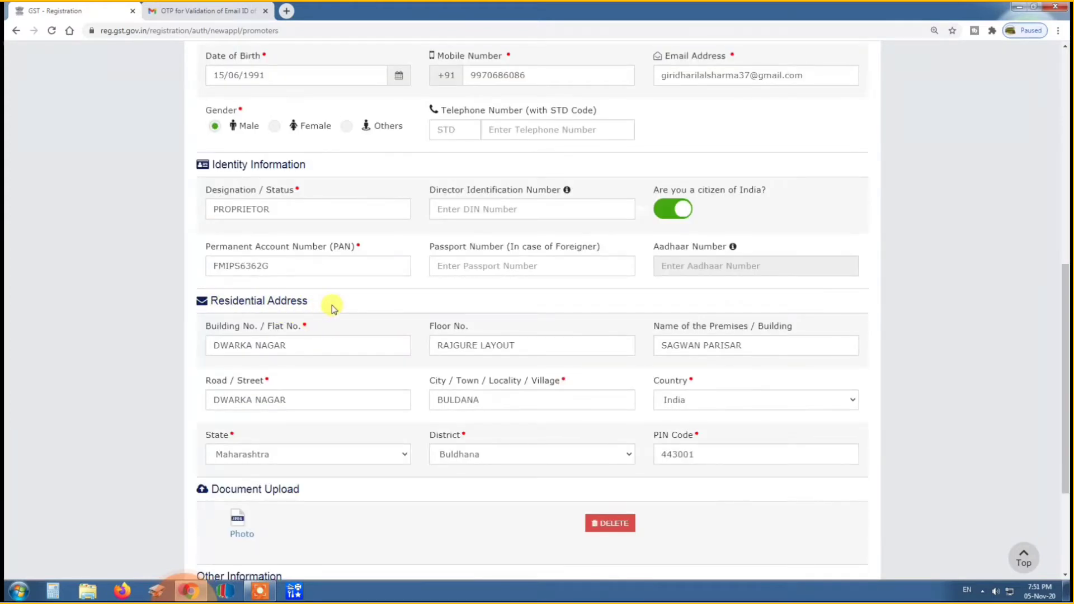
scroll(334, 306, "down", 1)
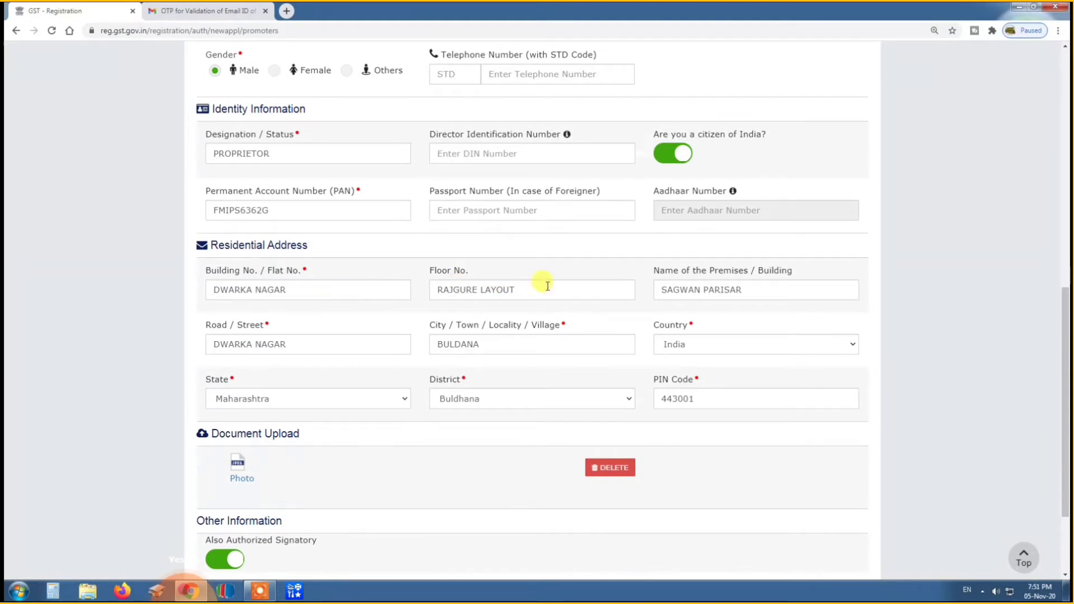
scroll(511, 314, "down", 2)
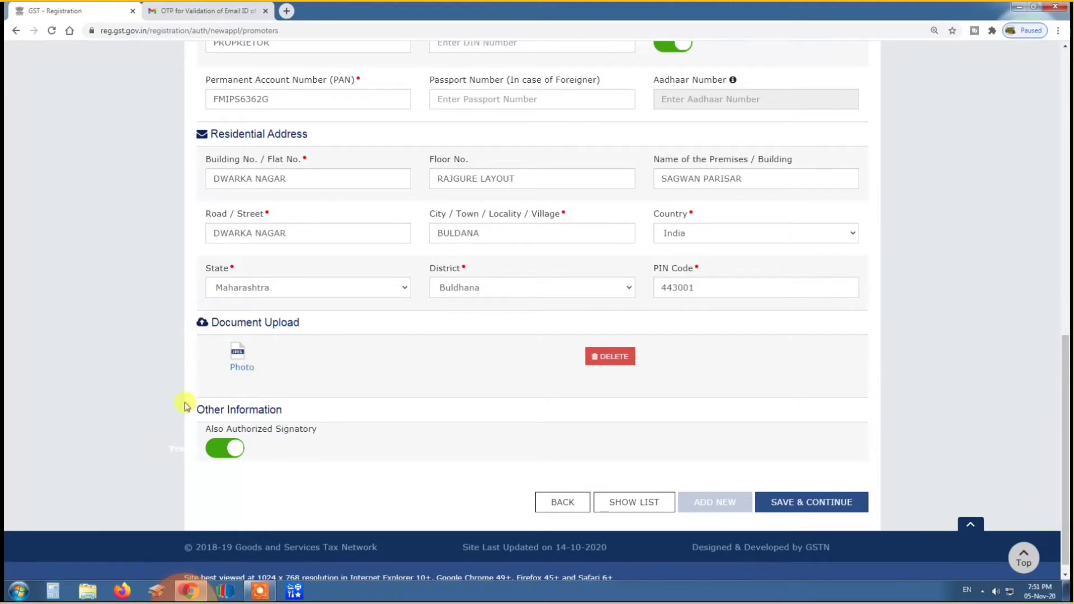
scroll(430, 378, "down", 1)
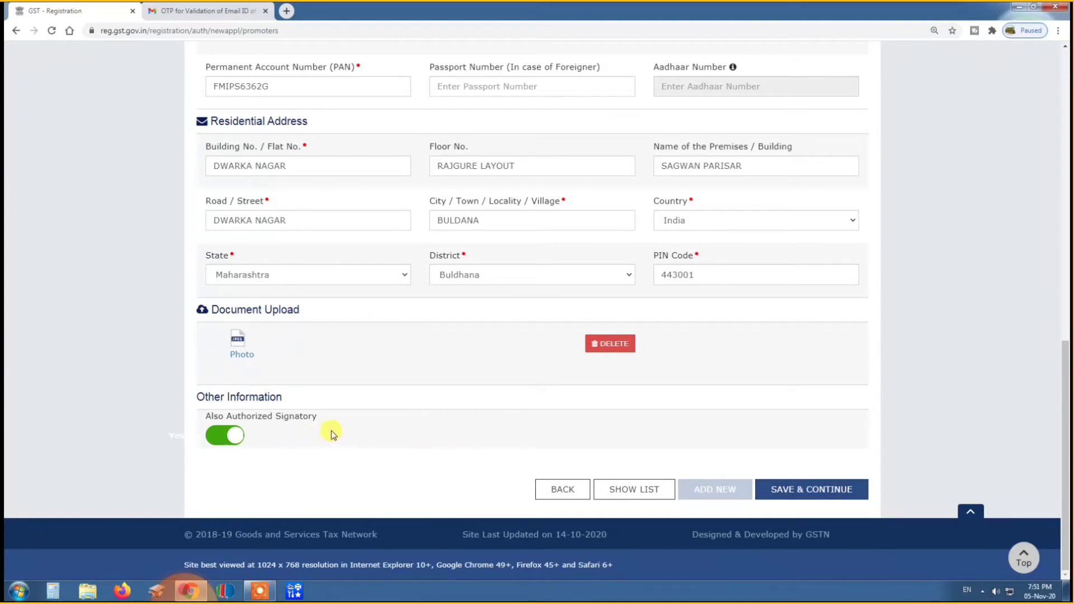
left_click(782, 495)
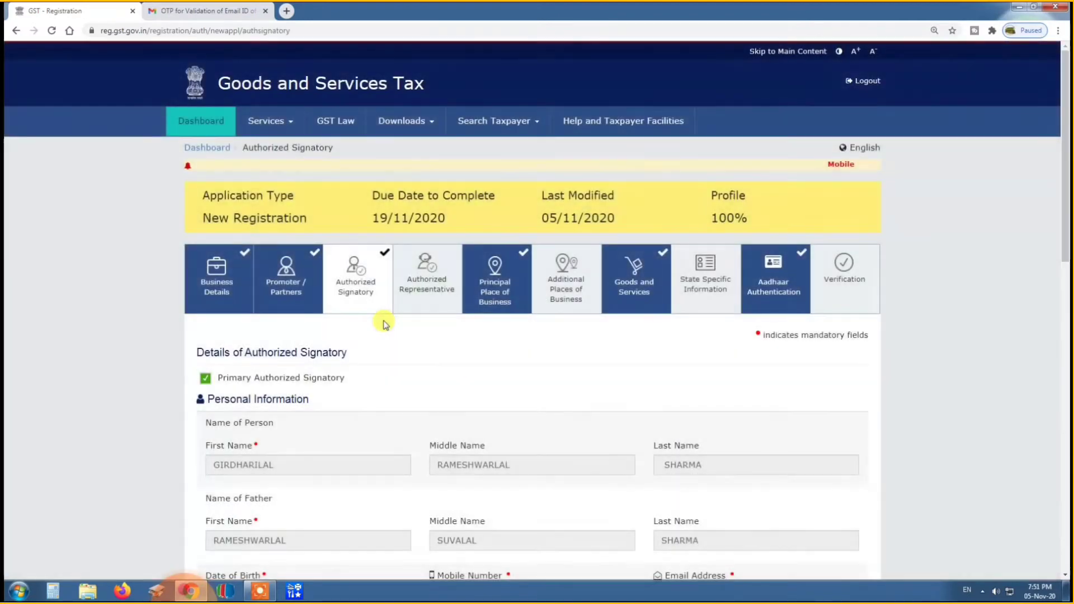
Review the primary authorized signatory's details and document upload, and save the Authorized Signatory section.
scroll(384, 325, "down", 2)
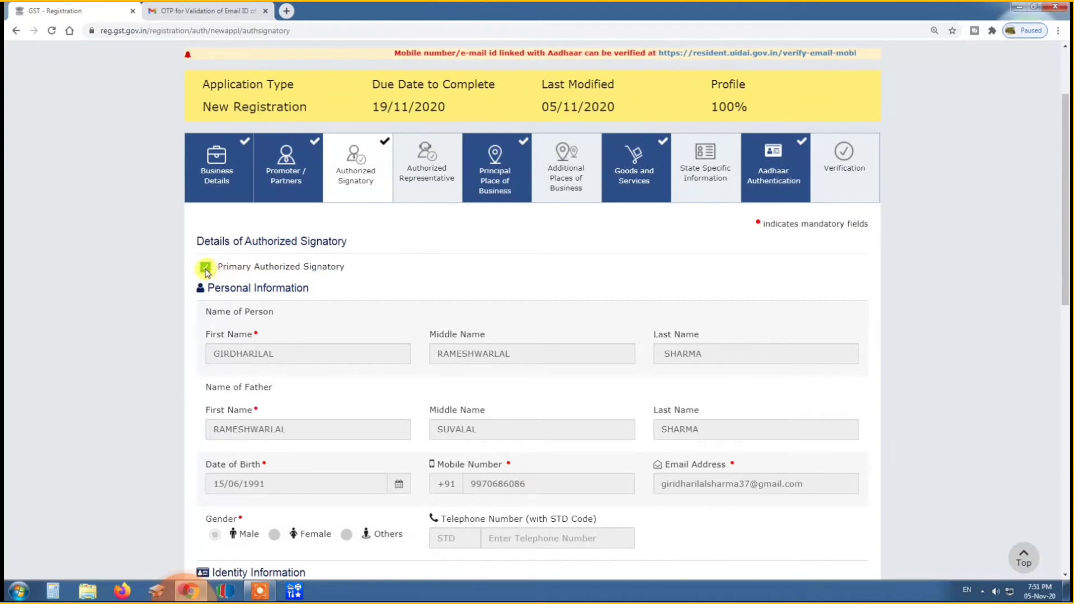
scroll(373, 306, "down", 3)
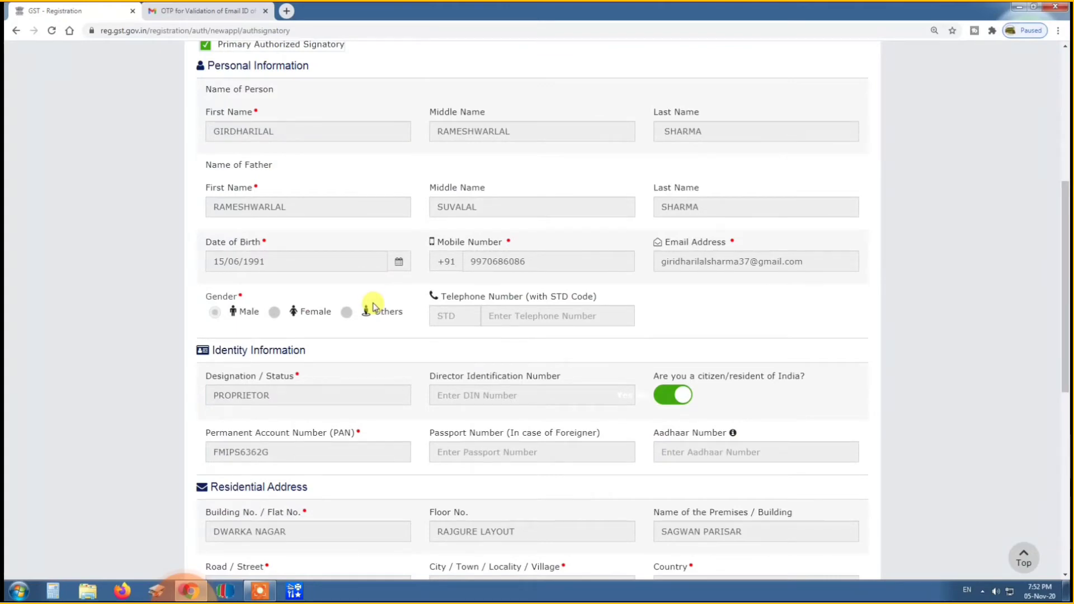
scroll(374, 307, "down", 3)
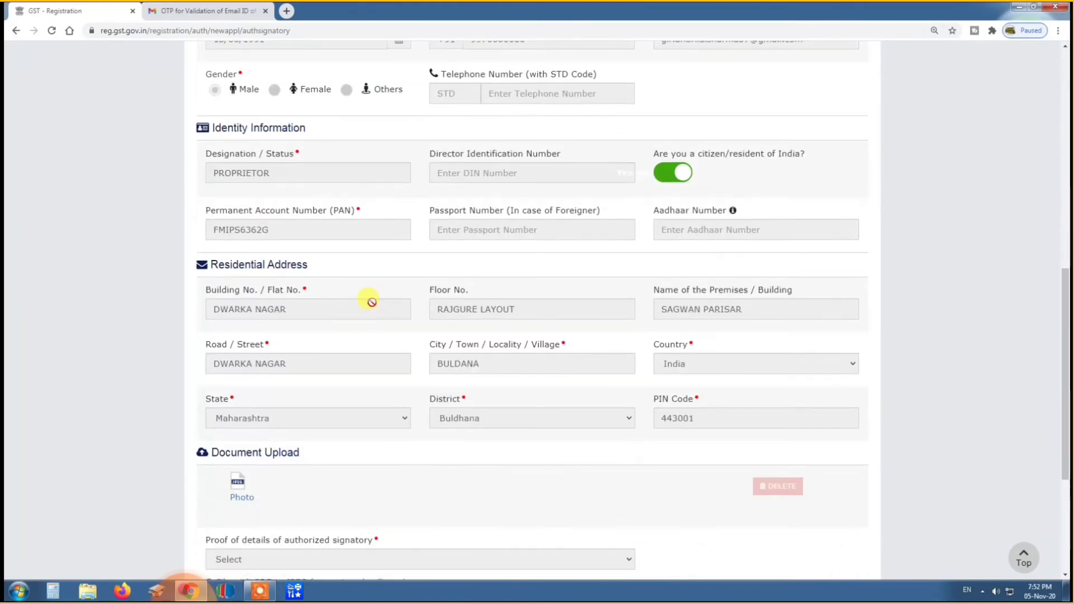
scroll(372, 302, "down", 2)
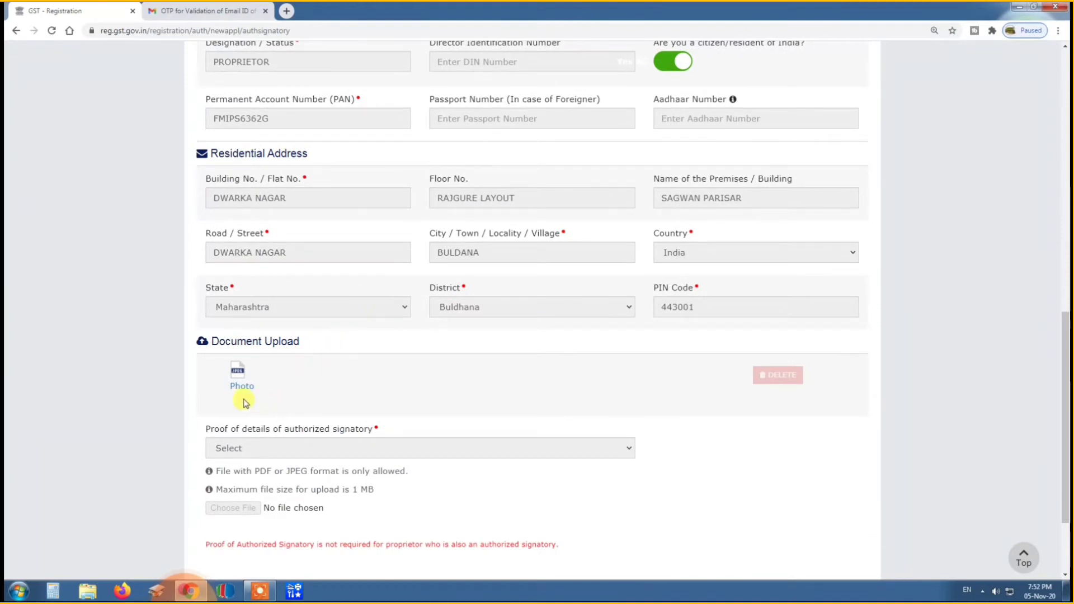
scroll(365, 397, "down", 2)
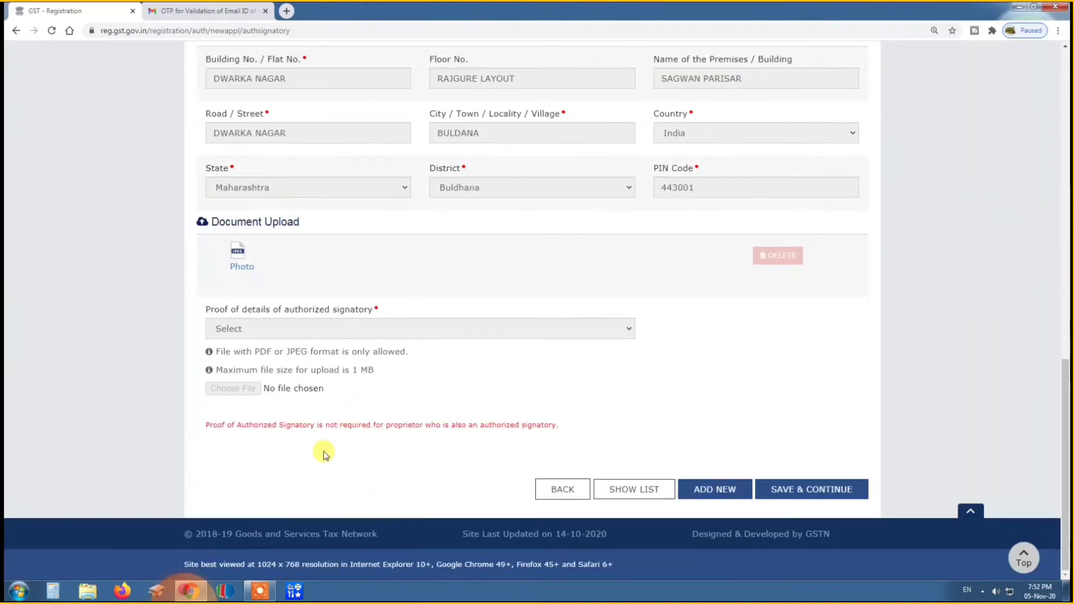
left_click(810, 495)
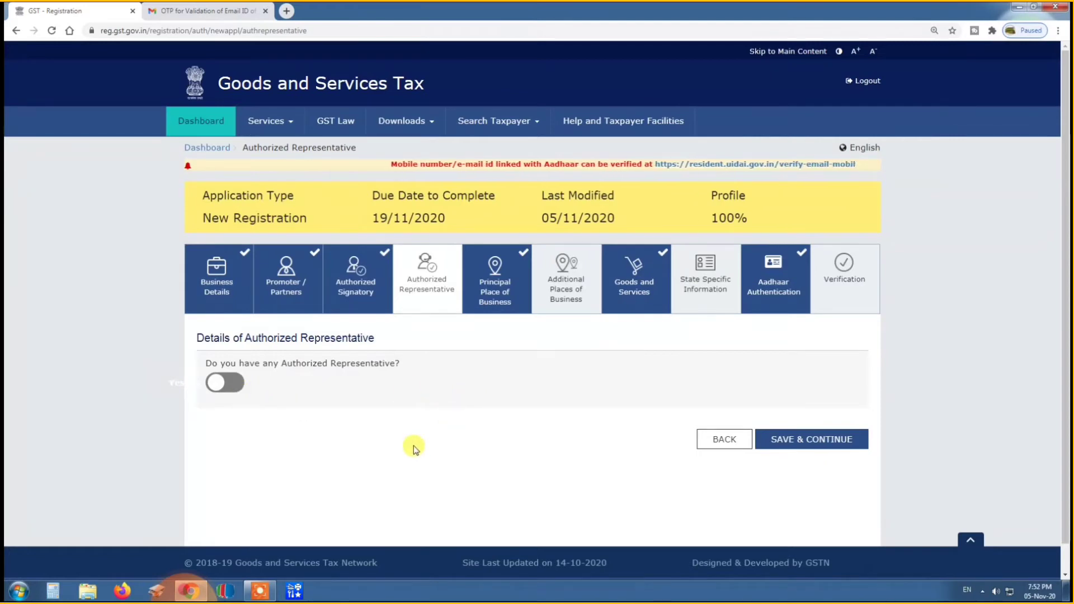
Save the Authorized Representative section without adding a representative, and review the address of the principal place of business.
left_click(791, 445)
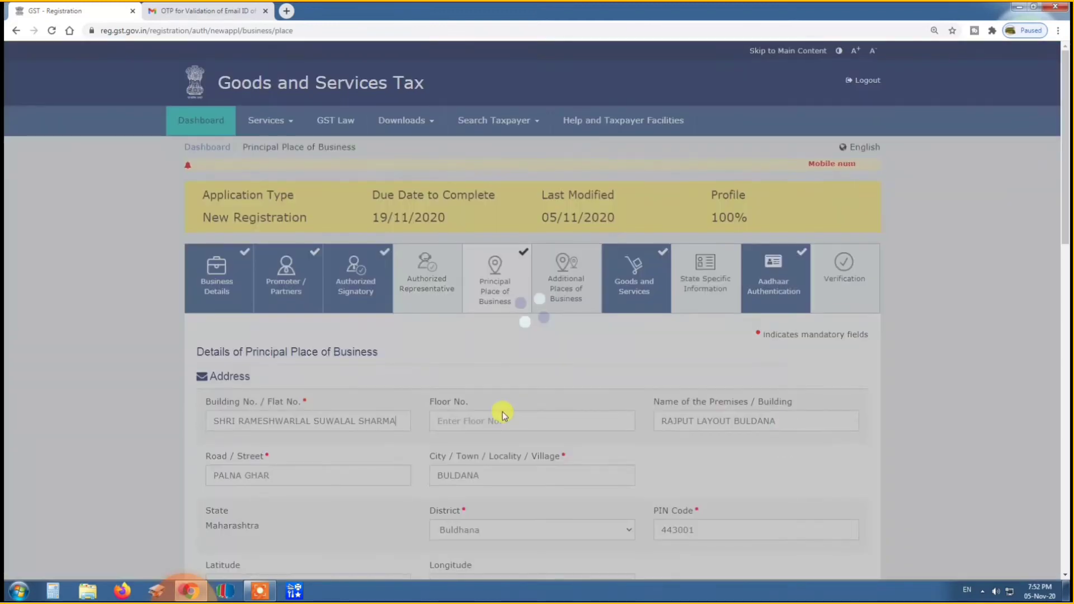
scroll(502, 412, "down", 2)
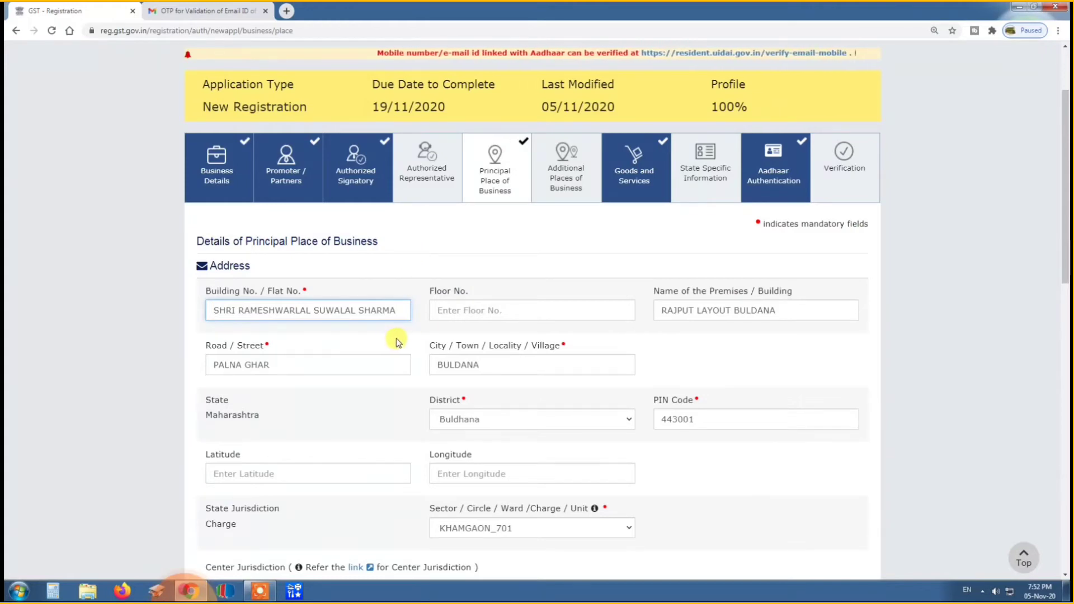
scroll(720, 255, "down", 1)
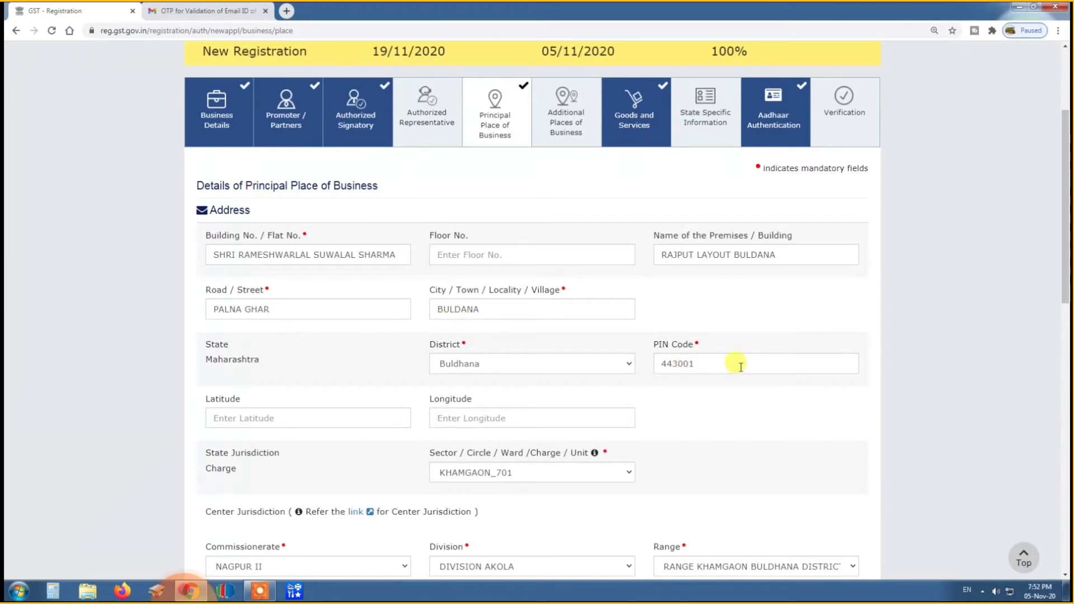
scroll(660, 405, "down", 2)
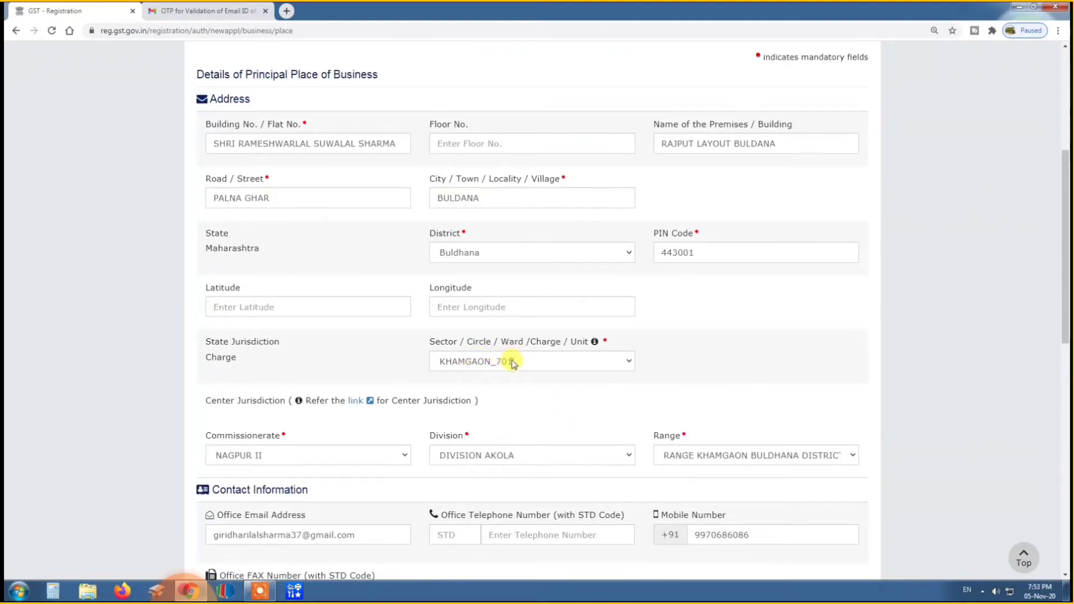
Check the Sector / Circle / Ward / Charge / Unit options for the state jurisdiction, keeping KHAMGAON_701.
left_click(514, 364)
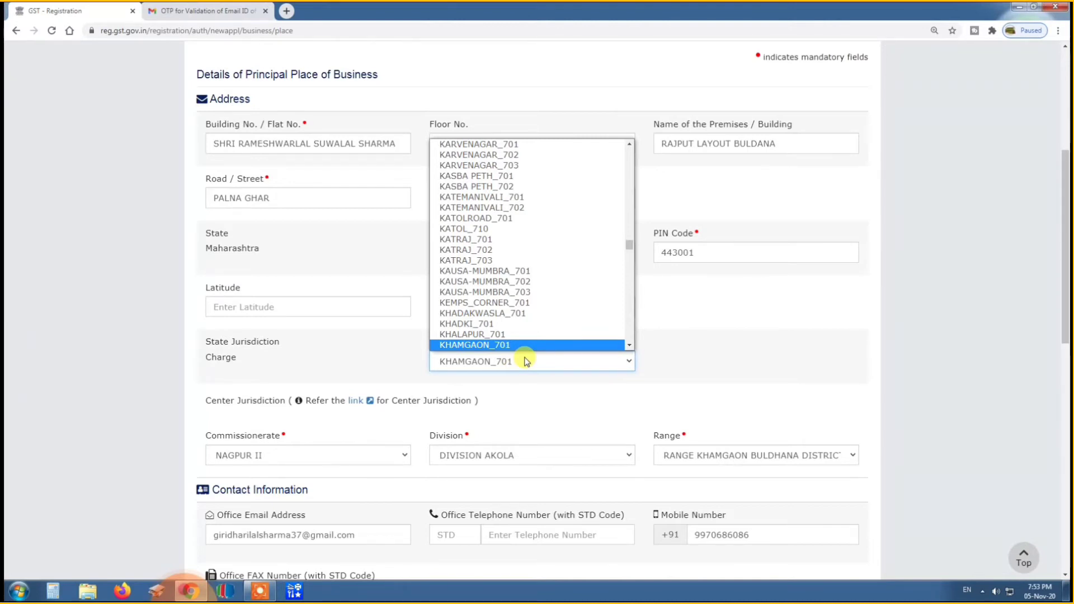
left_click(526, 361)
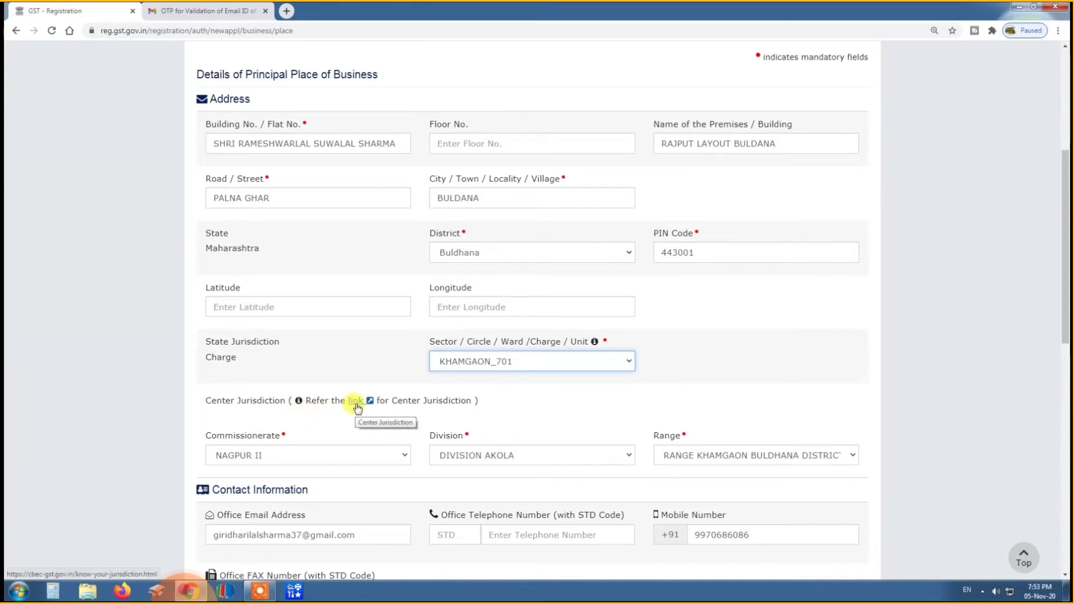
left_click(538, 385)
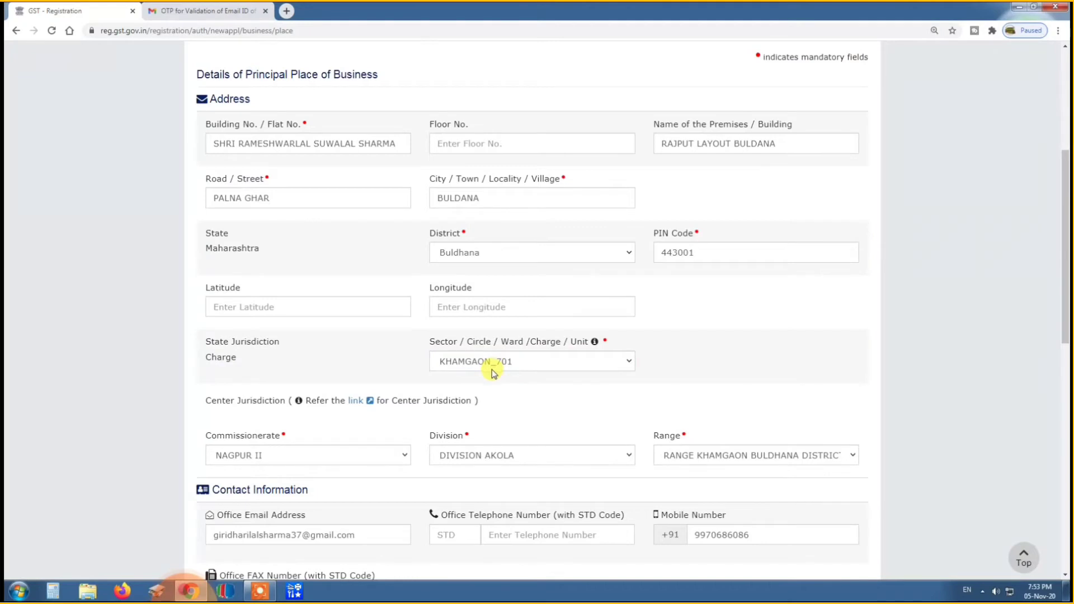
Check the commissionerate, division and range selections for the center jurisdiction.
scroll(513, 384, "down", 2)
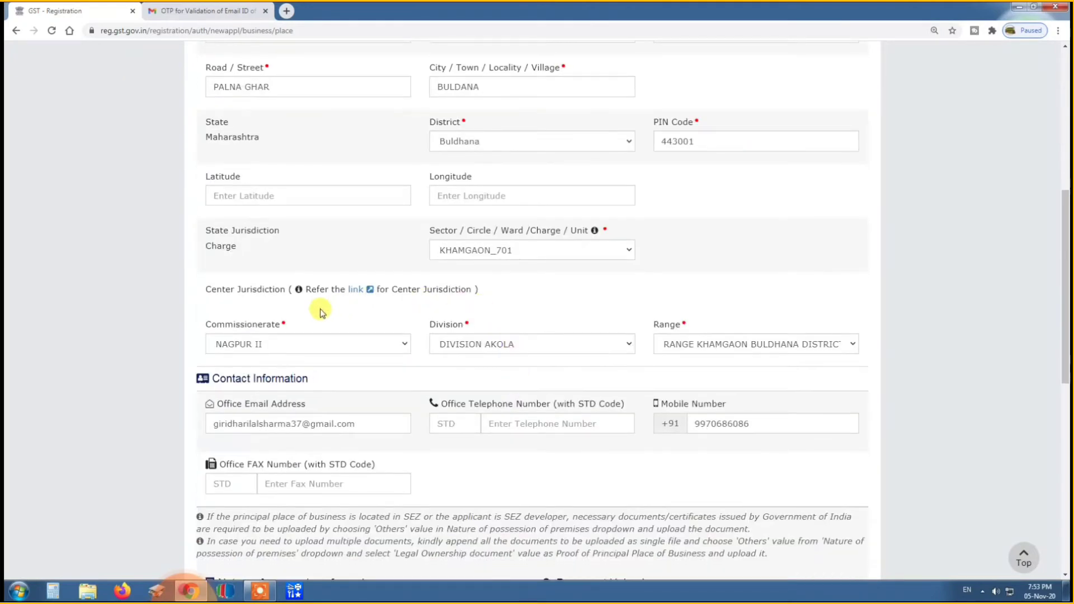
left_click(295, 344)
left_click(294, 345)
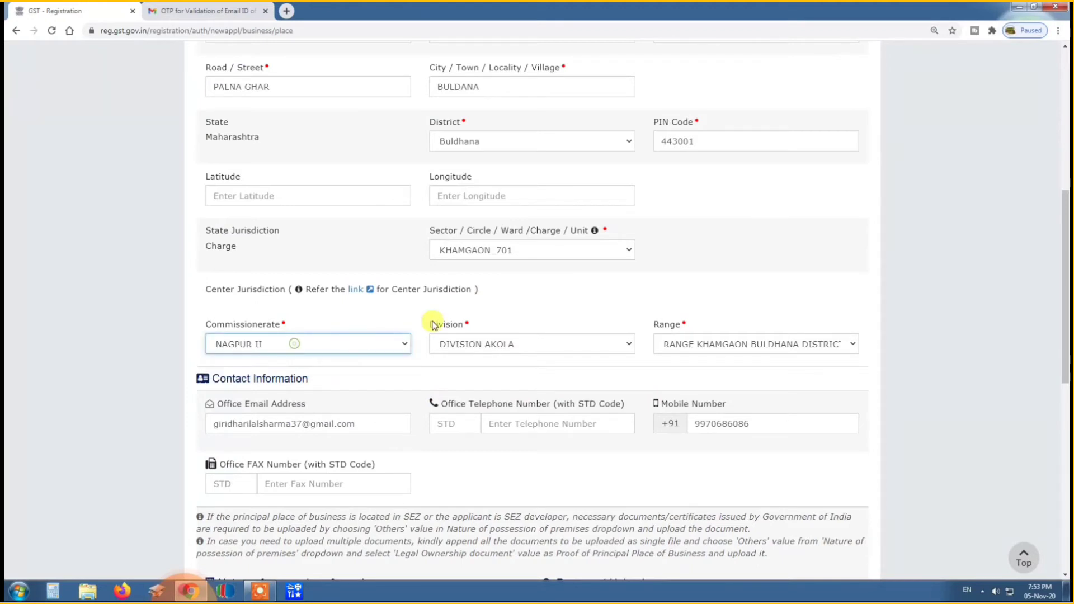
left_click(536, 344)
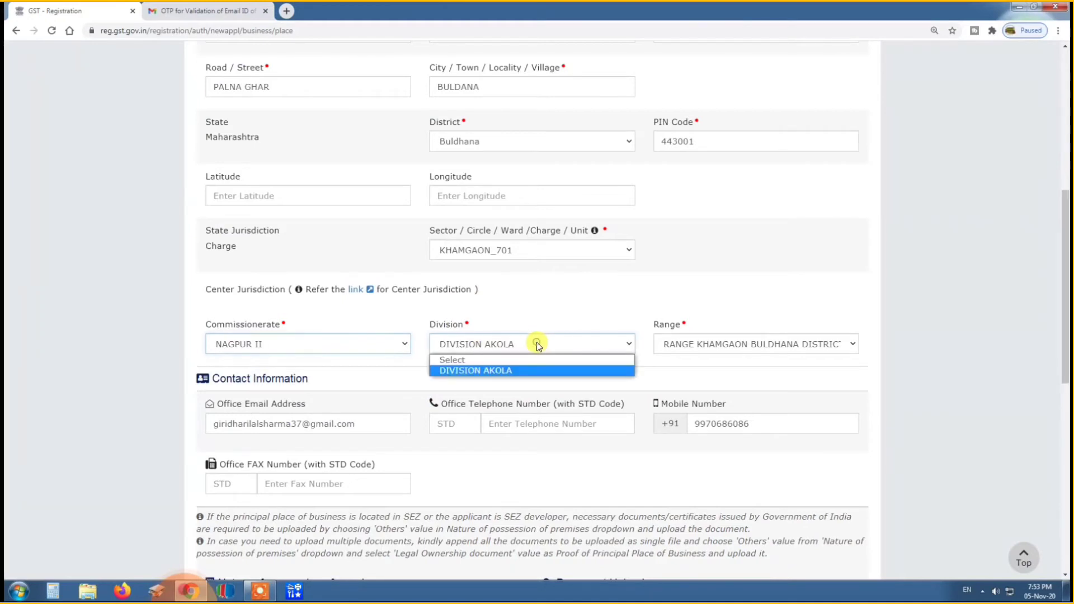
left_click(536, 343)
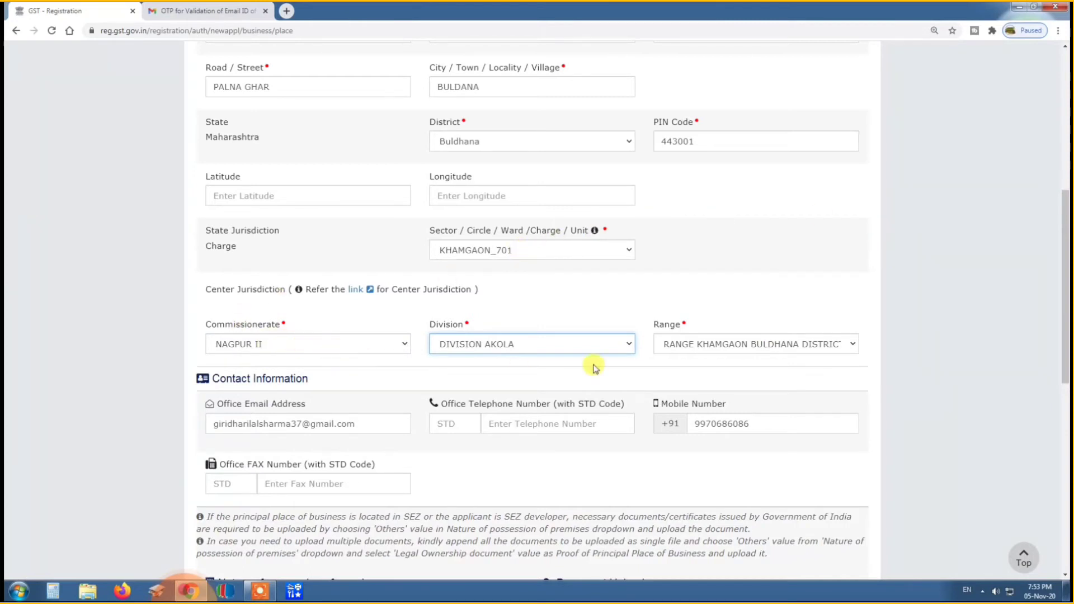
left_click(694, 363)
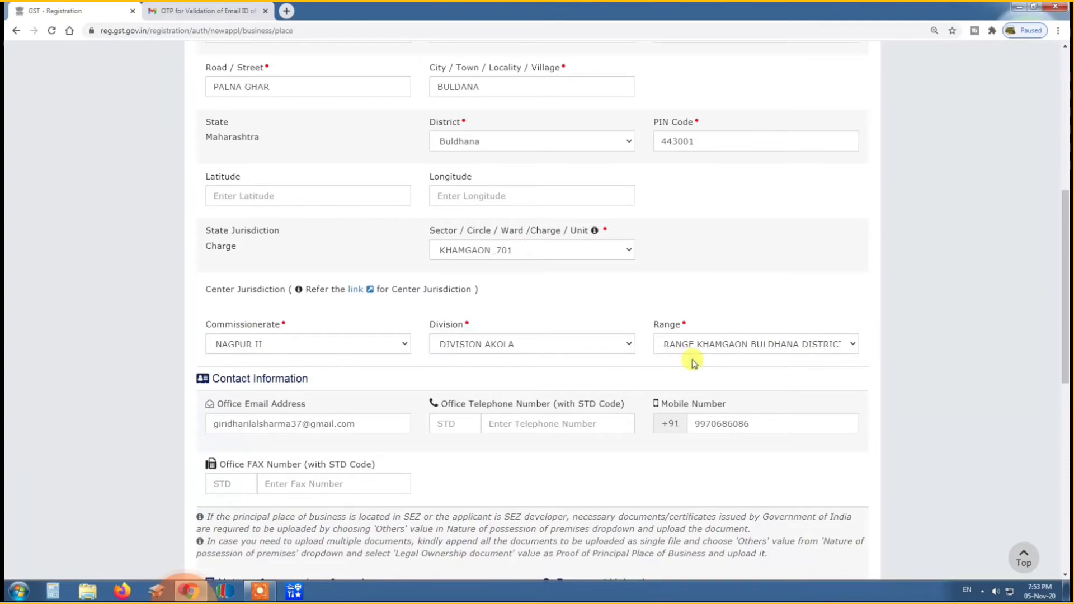
Review the office contact information and check the nature of possession options for the premises, keeping Own.
scroll(693, 362, "down", 2)
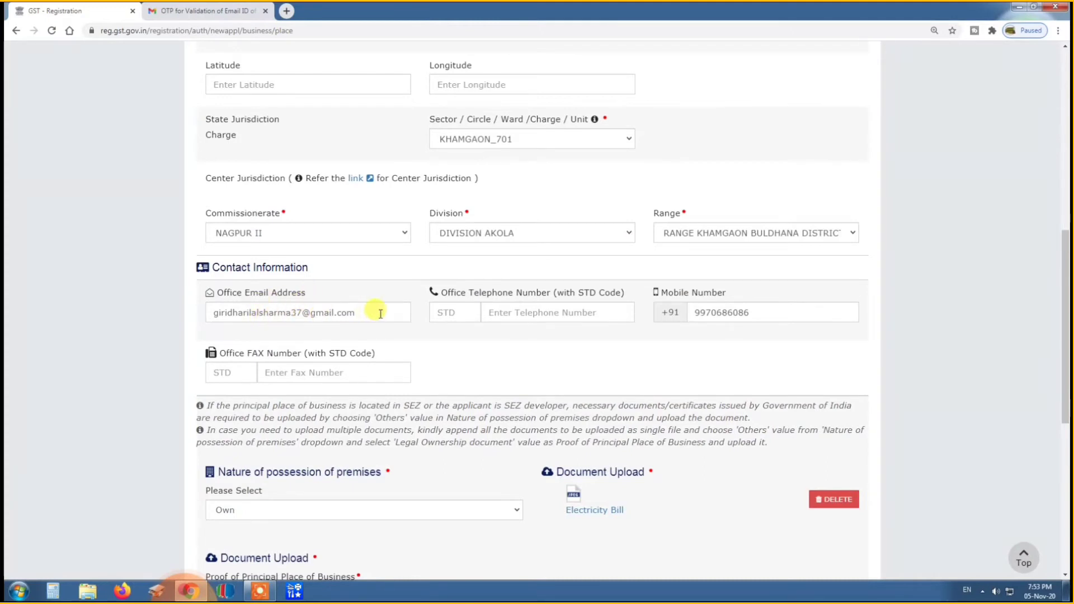
left_click(691, 370)
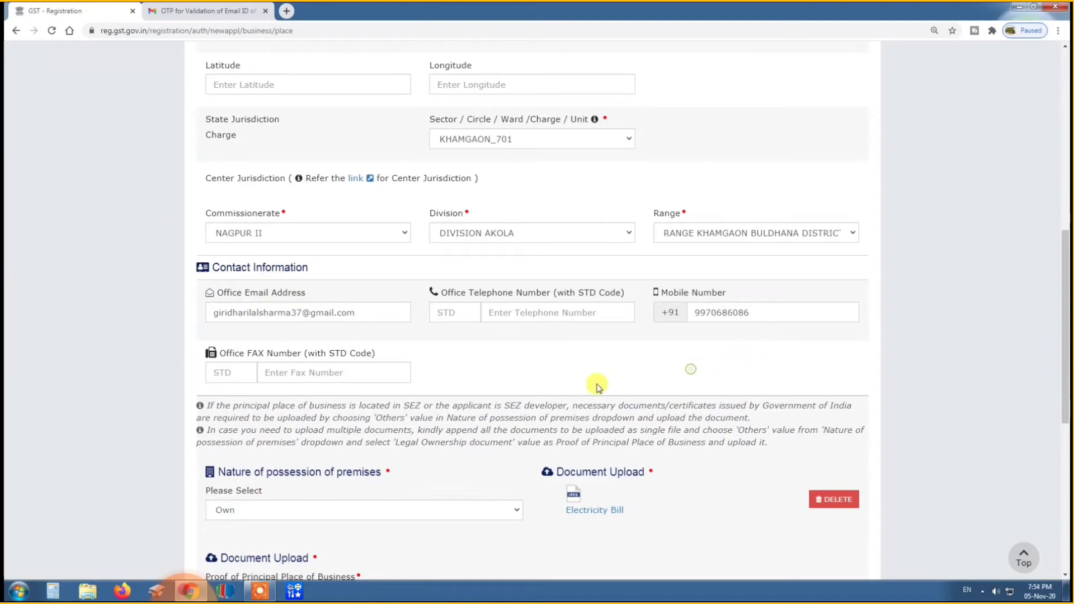
scroll(598, 386, "down", 2)
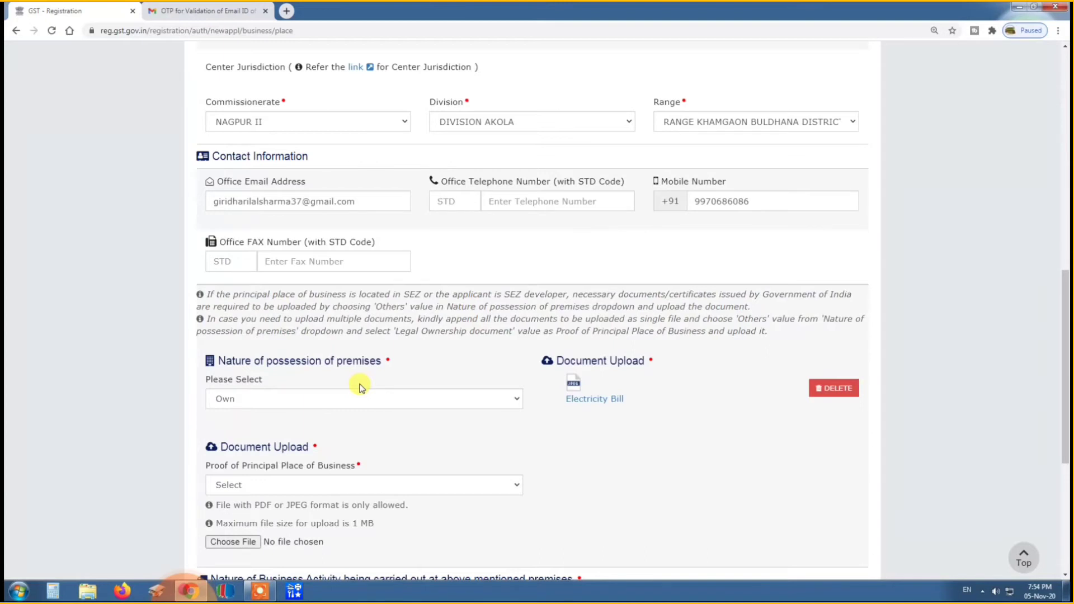
left_click(340, 397)
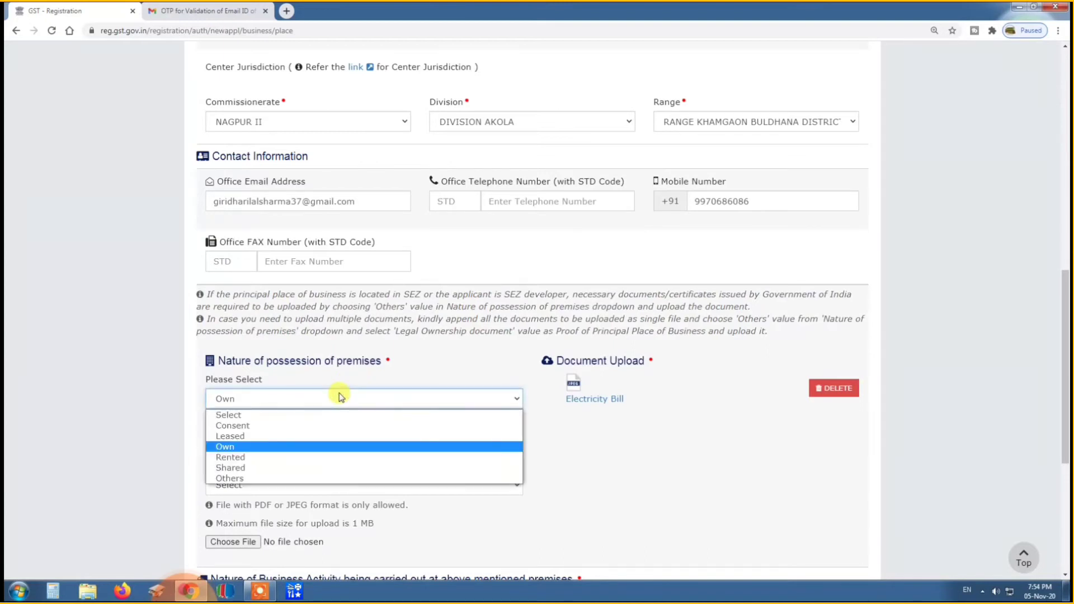
left_click(288, 454)
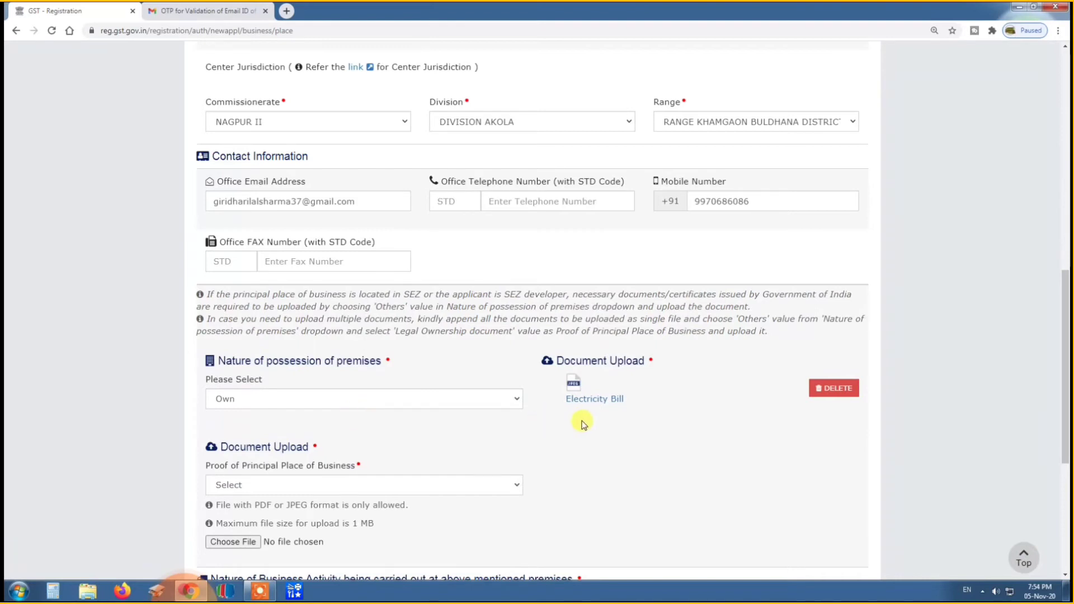
Review the premises' document upload and business activities, save the Principal Place of Business section, and continue past Additional Places of Business.
scroll(582, 425, "down", 1)
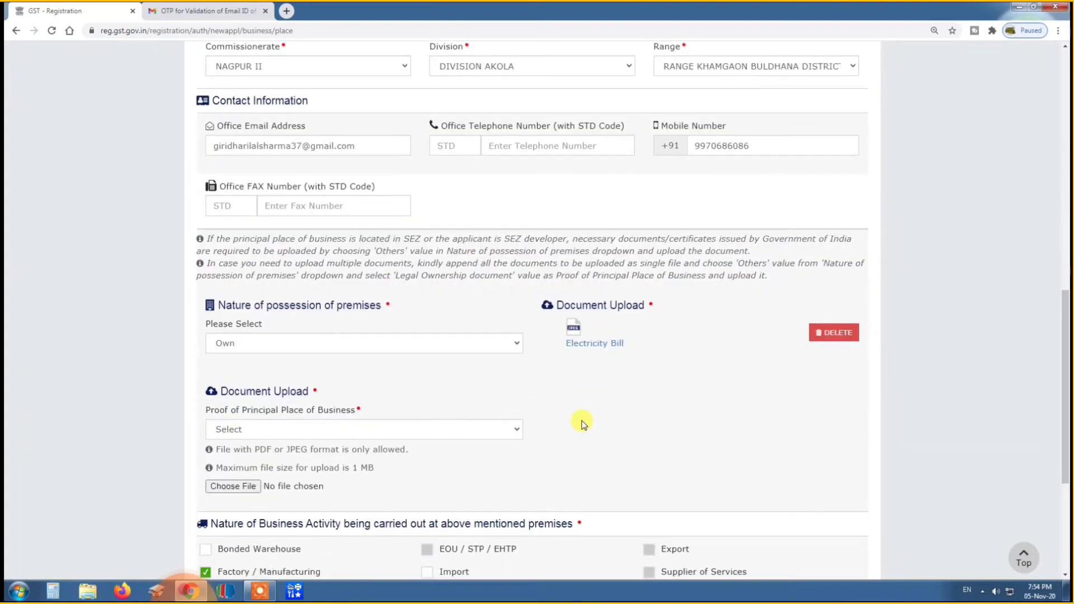
scroll(599, 368, "down", 3)
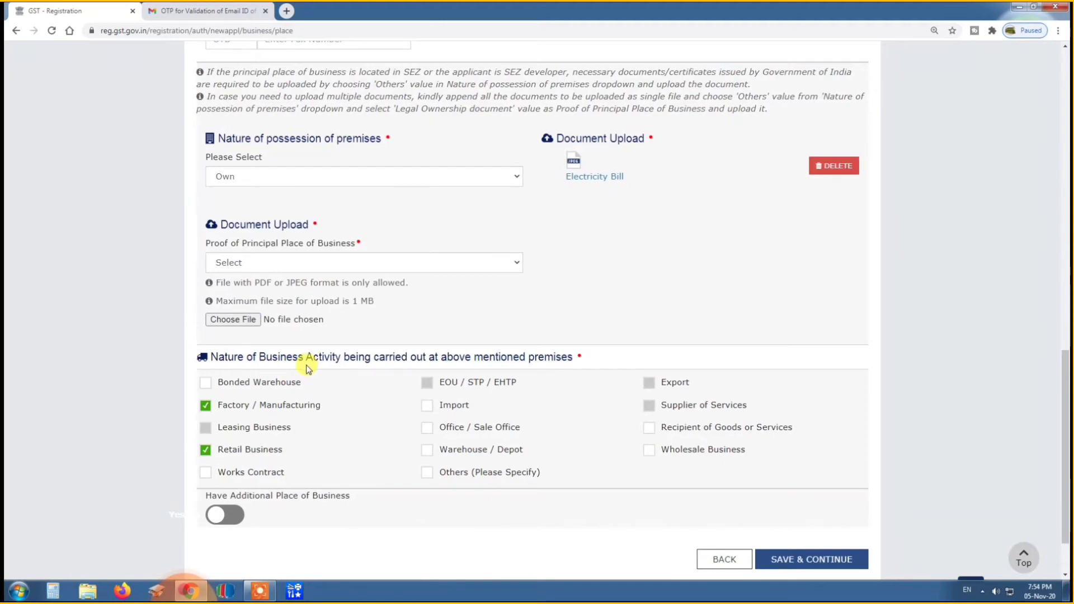
scroll(307, 369, "down", 1)
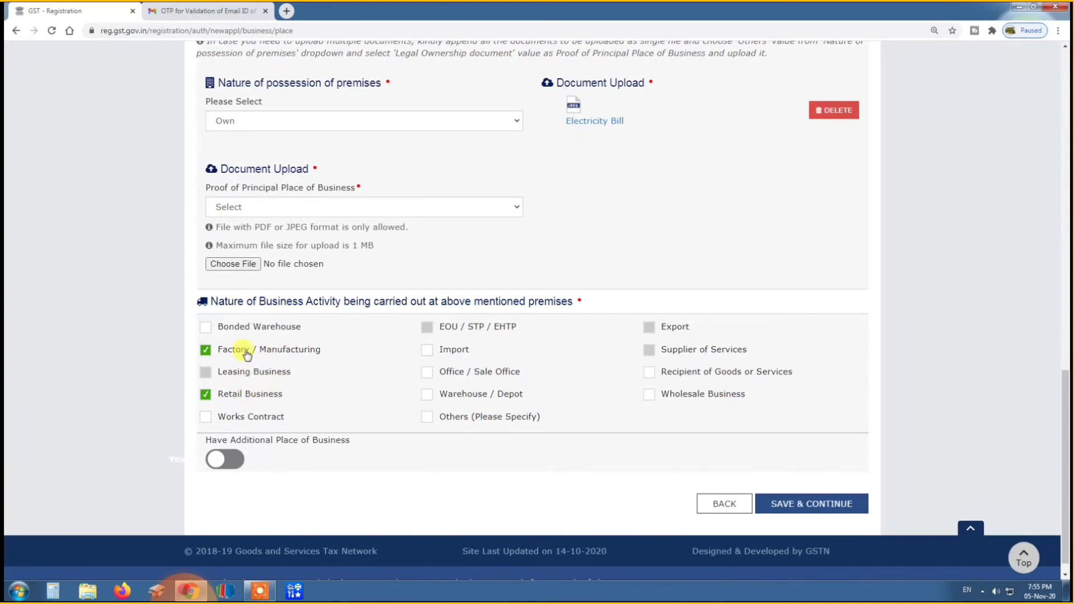
left_click(791, 505)
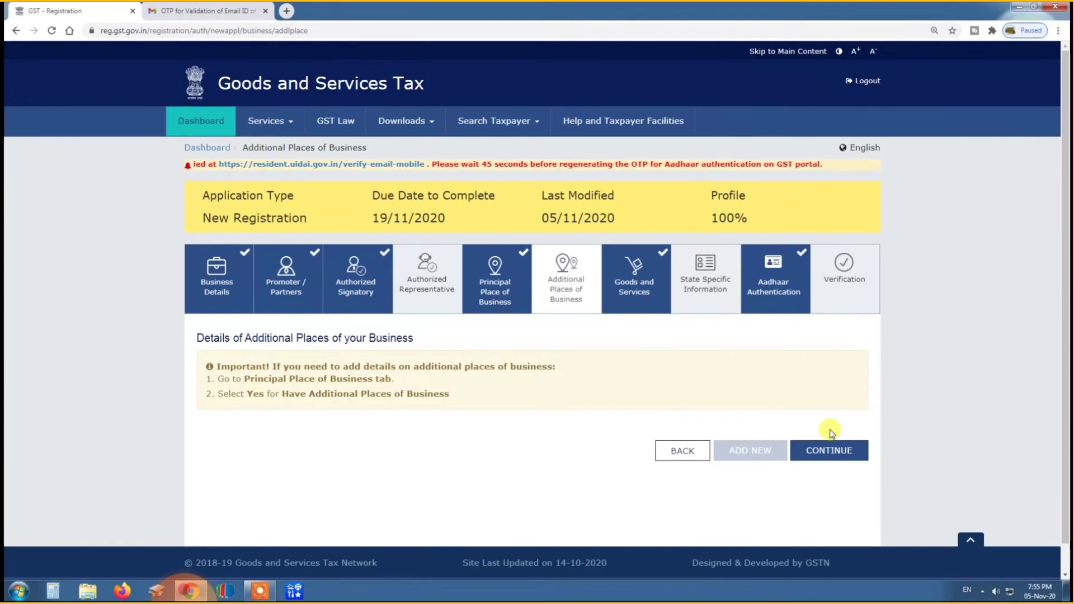
left_click(824, 449)
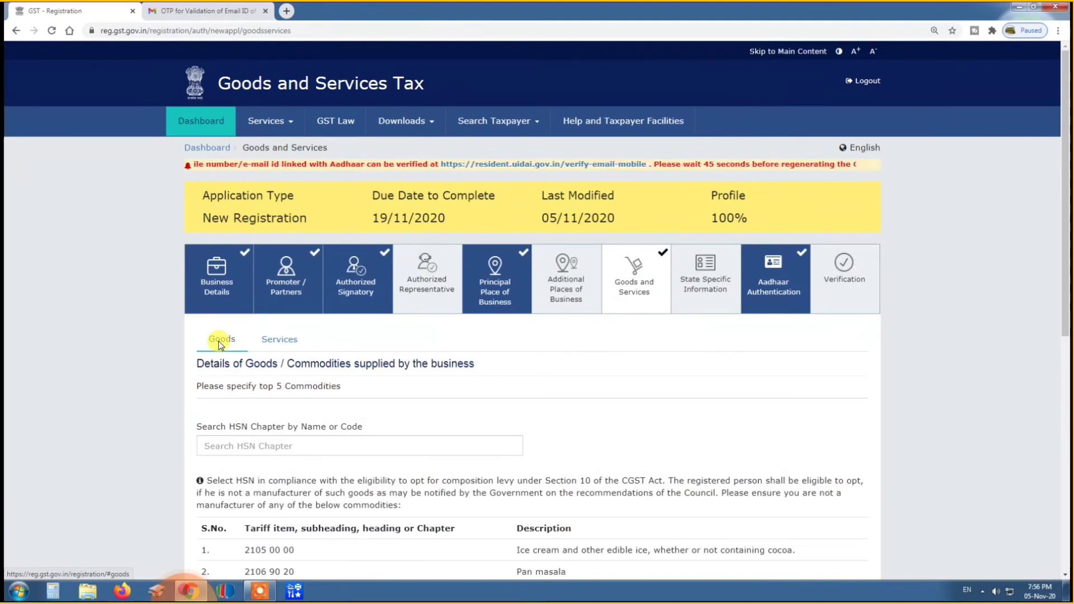
Review the restricted commodities for the composition levy and the list of goods supplied by the business.
scroll(303, 466, "down", 2)
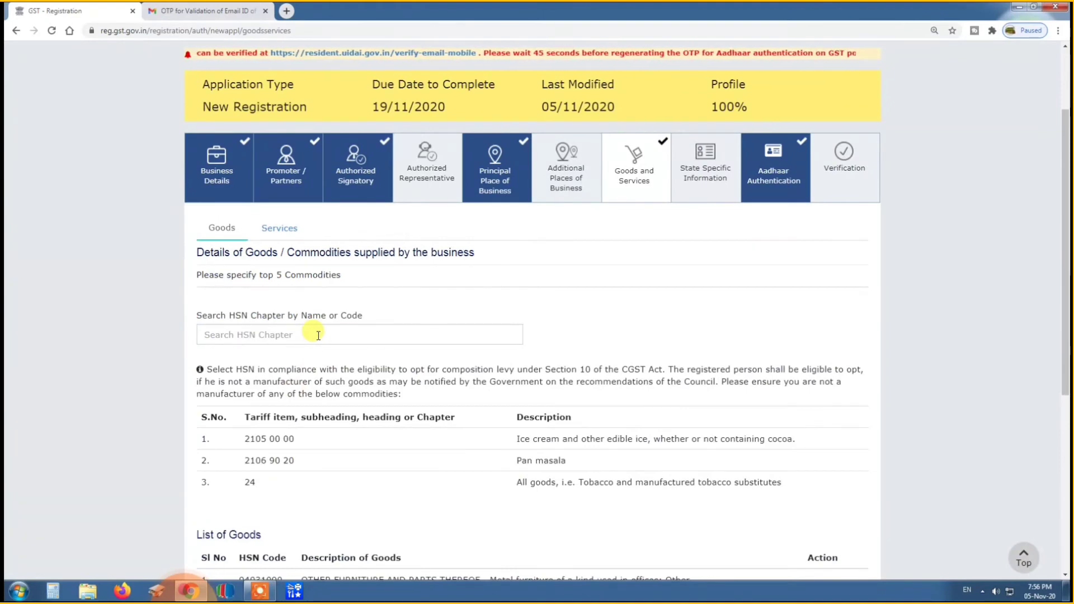
scroll(318, 336, "down", 2)
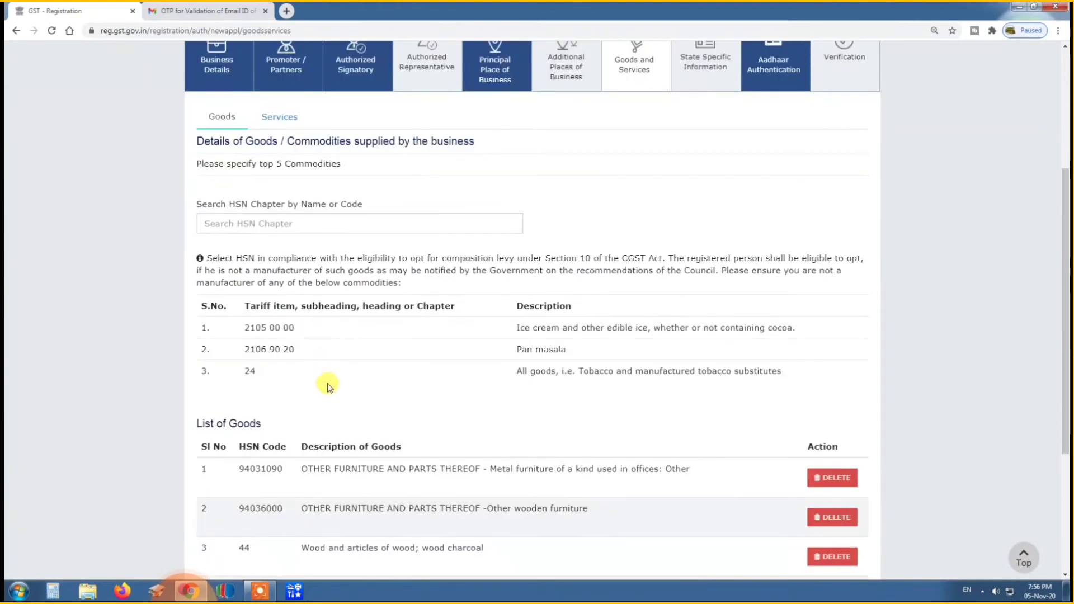
scroll(330, 413, "down", 3)
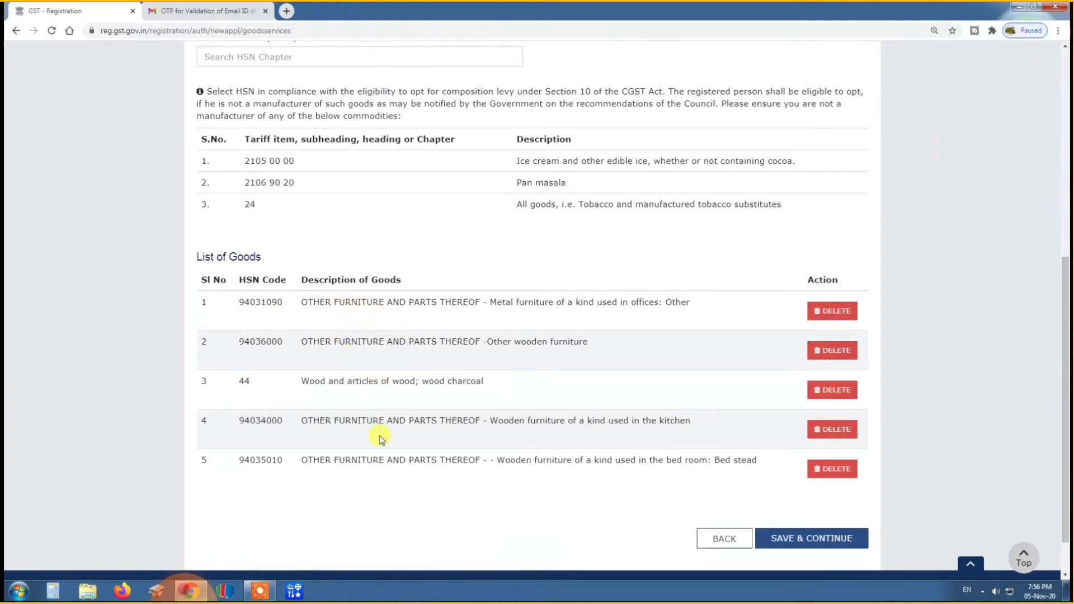
Search the HSN chapters for "work" and try picking heading 7308 from the suggestions.
scroll(377, 437, "up", 3)
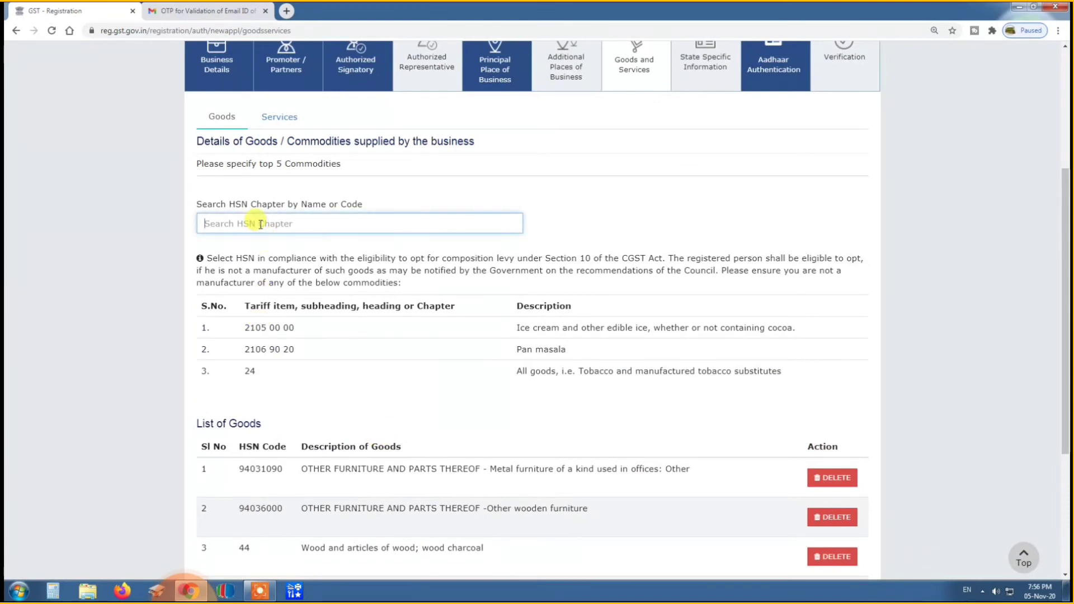
type("wo")
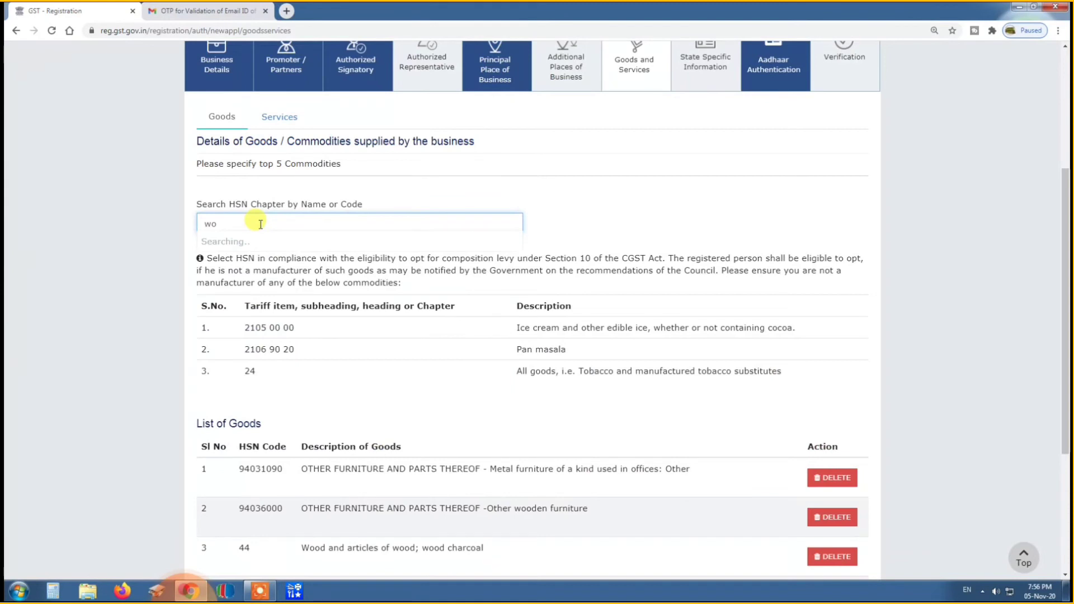
type("rks")
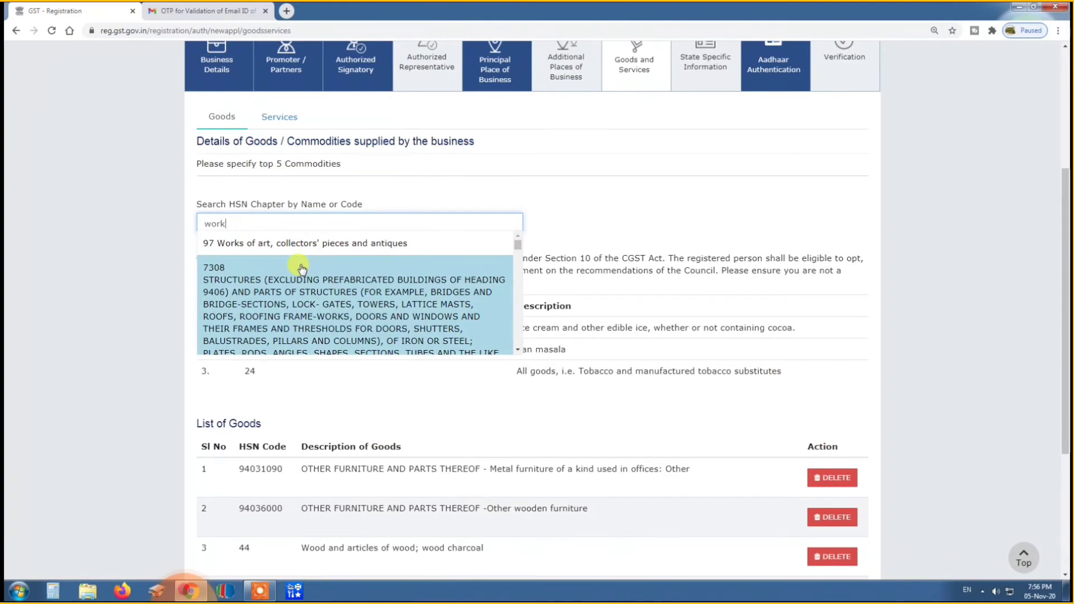
left_click(301, 268)
Check the list of services offered, return to the goods list, and save the Goods and Services section.
left_click(280, 116)
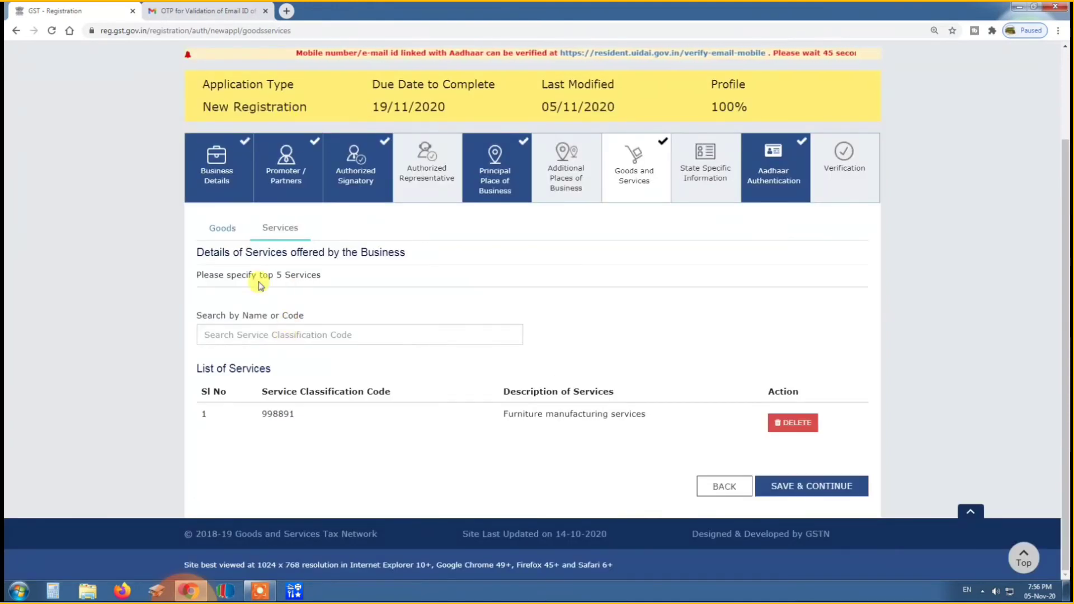
left_click(222, 228)
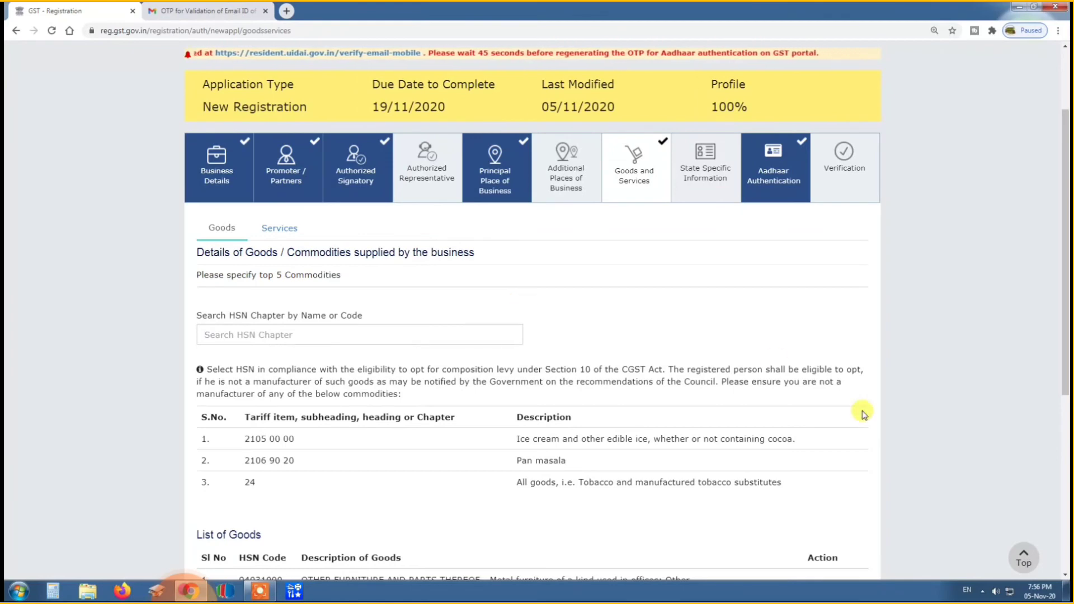
scroll(857, 414, "down", 3)
scroll(753, 442, "down", 3)
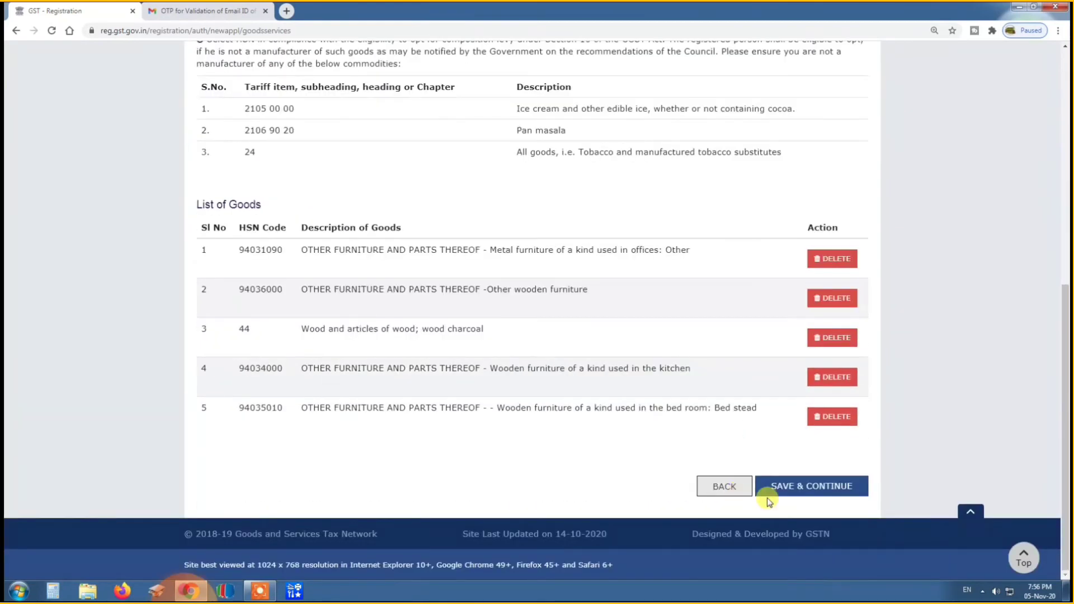
left_click(810, 487)
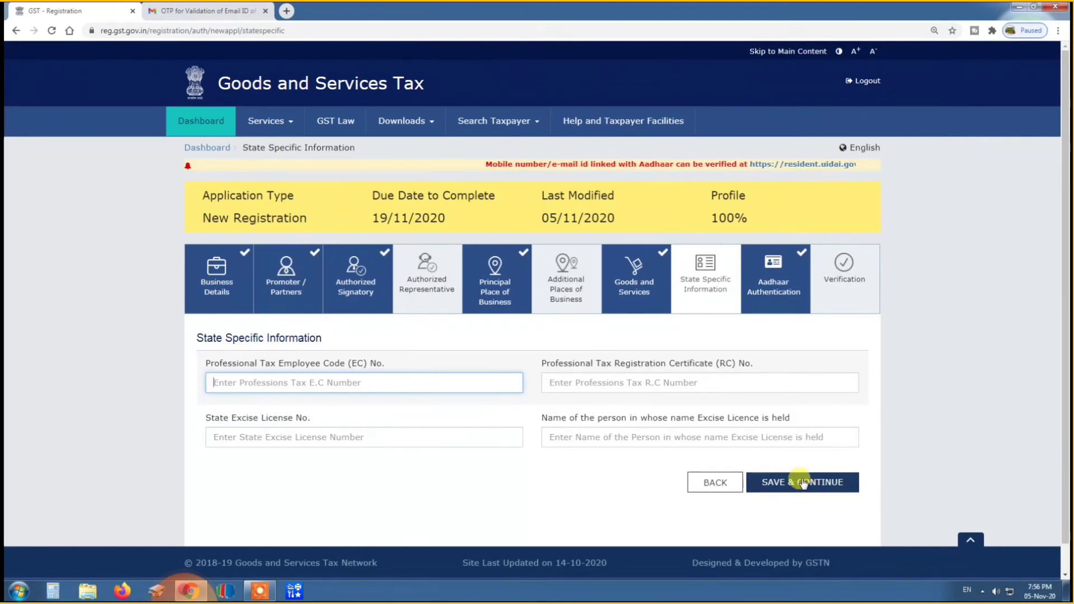
Save State Specific Information with blank fields, and save the Aadhaar Authentication section with Yes selected, acknowledging the warning.
left_click(803, 482)
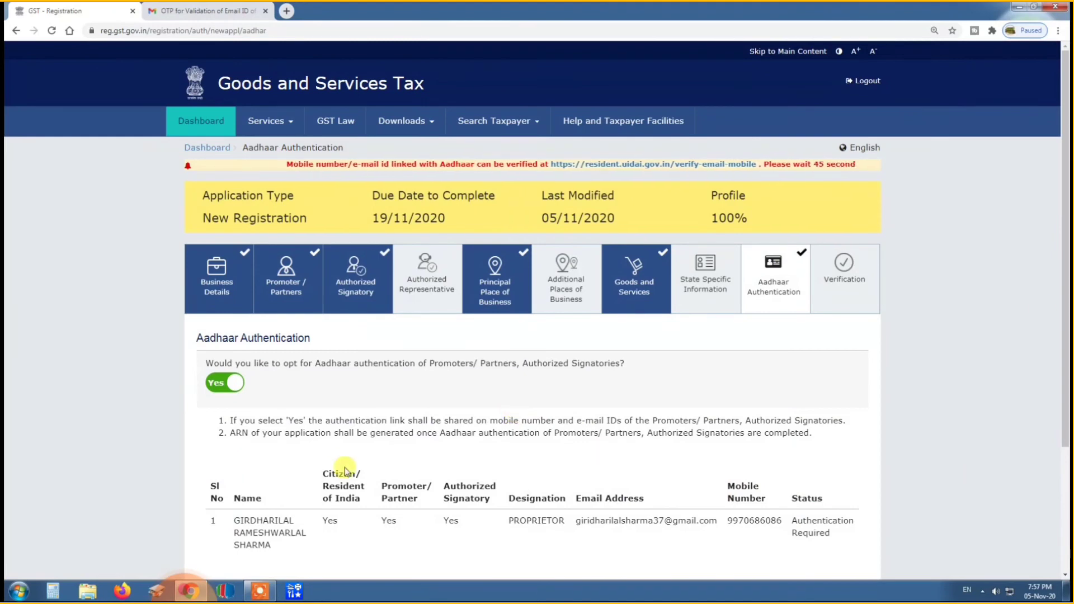
scroll(306, 400, "down", 3)
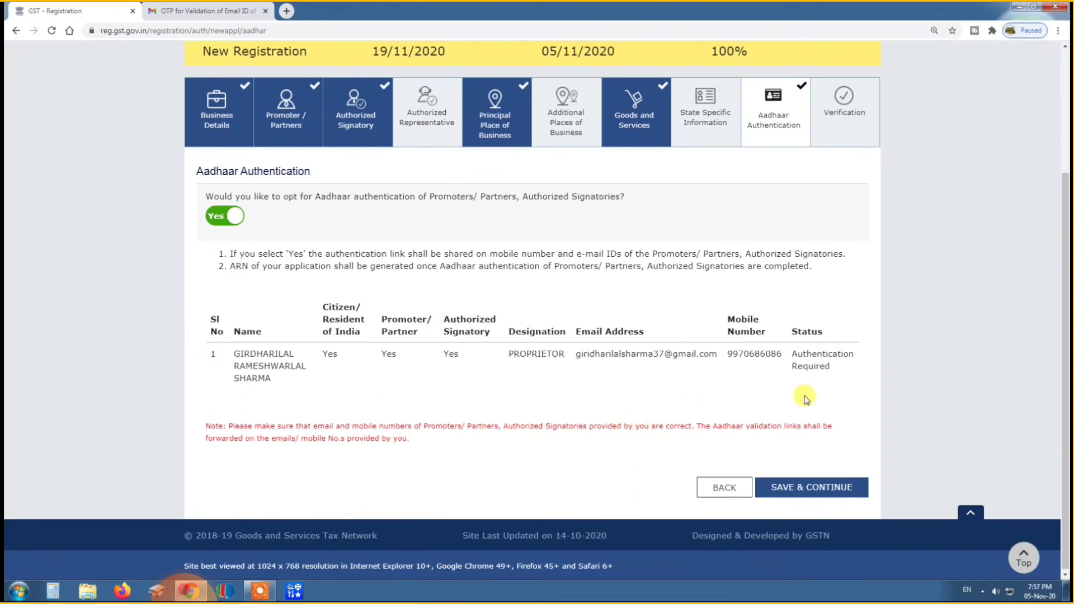
left_click(790, 487)
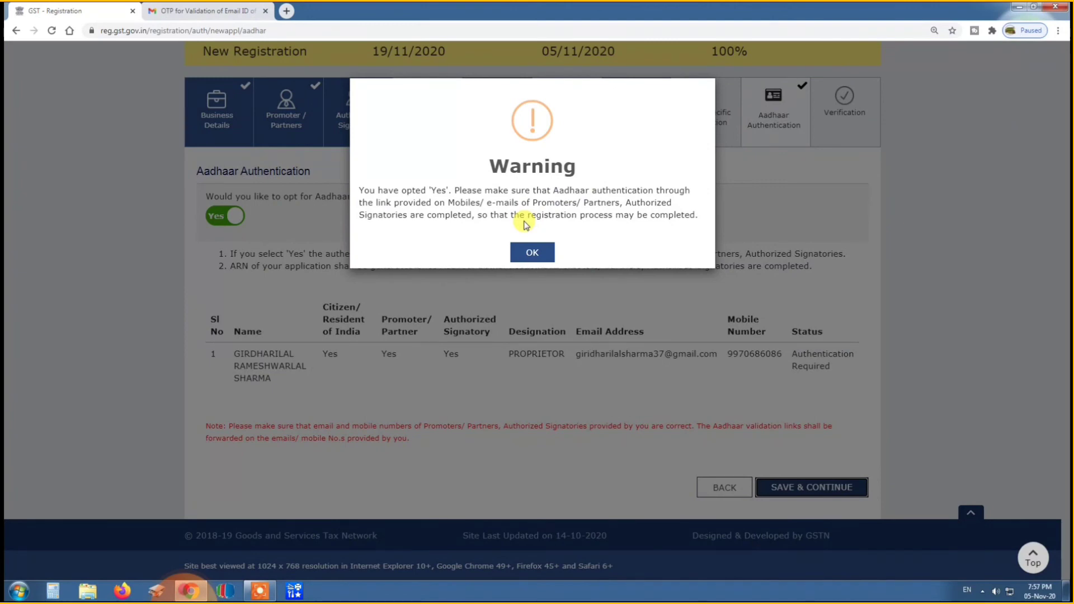
left_click(530, 255)
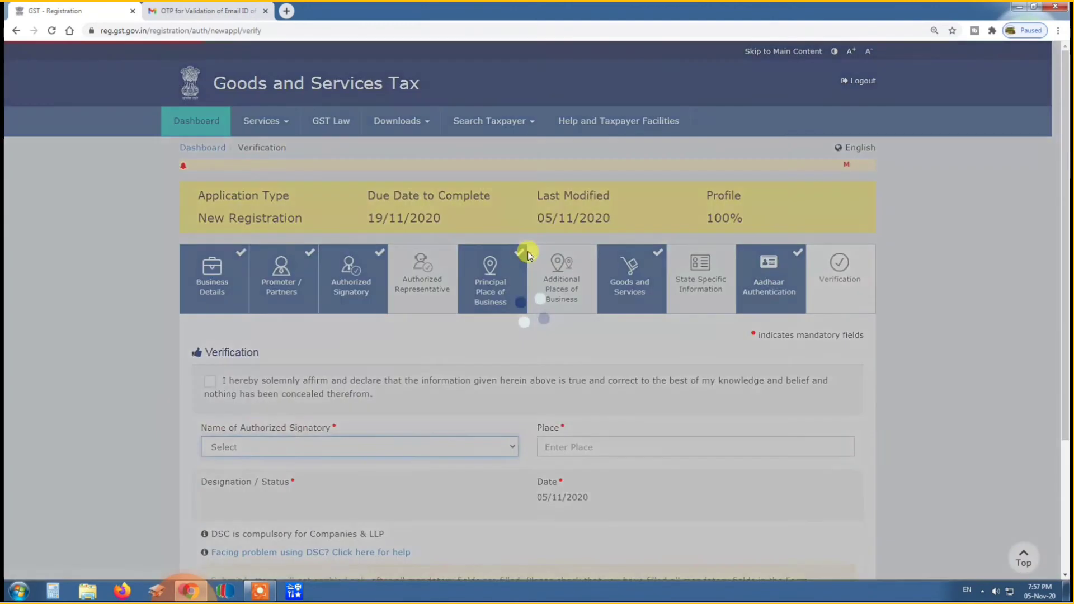
Accept the verification declaration and choose the proprietor as the authorized signatory.
scroll(480, 437, "down", 1)
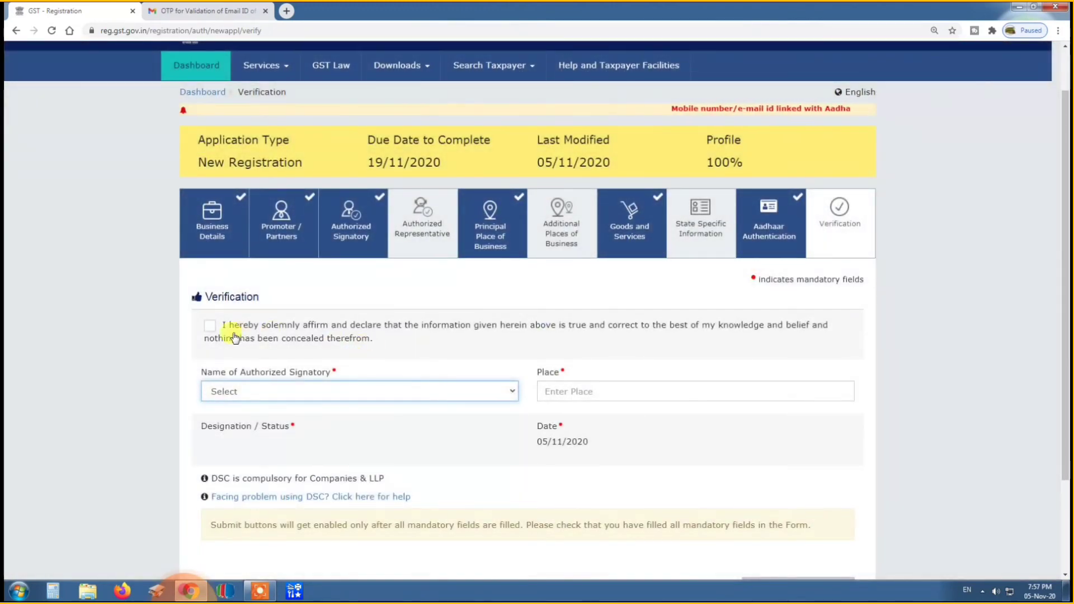
left_click(210, 327)
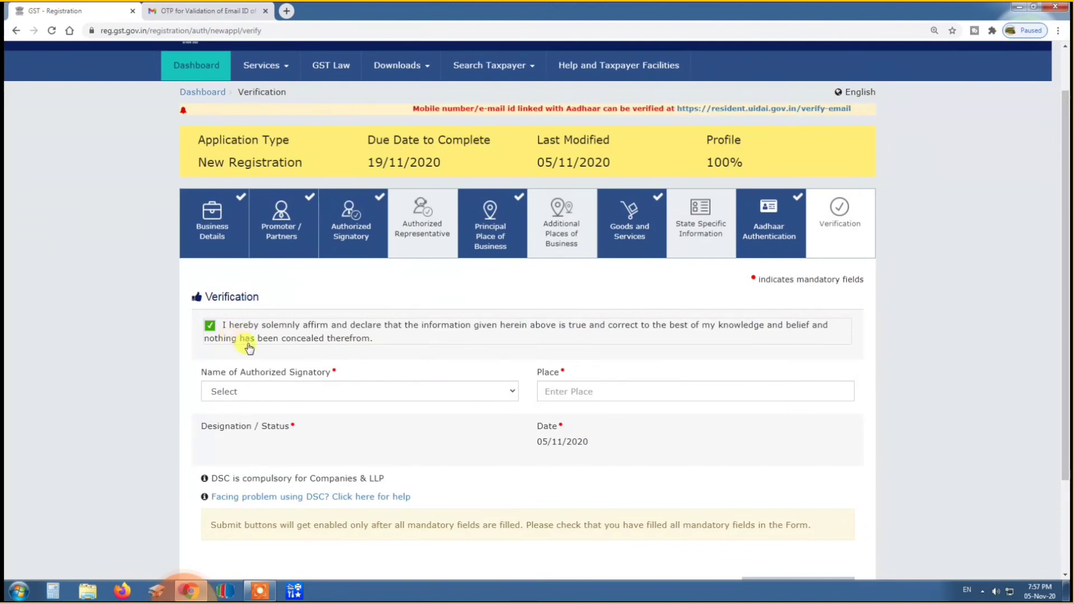
left_click(282, 392)
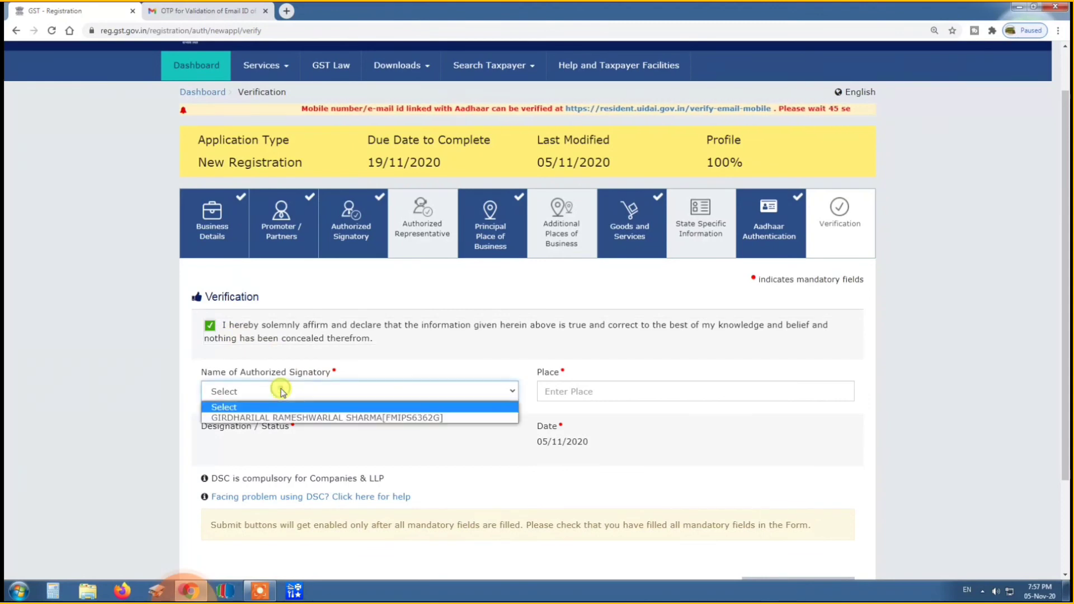
left_click(279, 418)
Enter BULDANA as the place of verification.
left_click(604, 392)
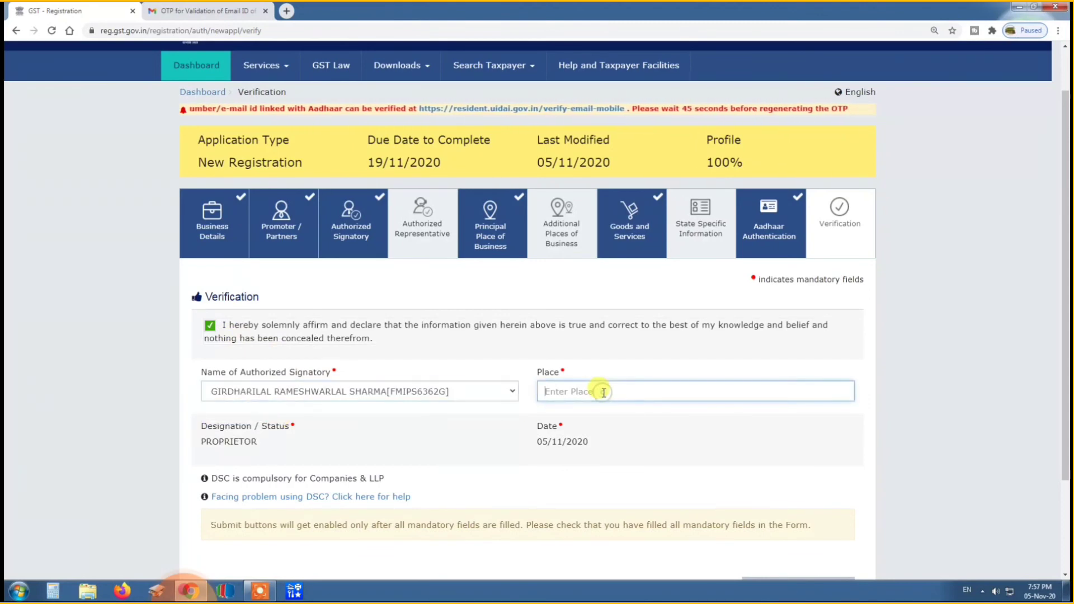
type("Ind")
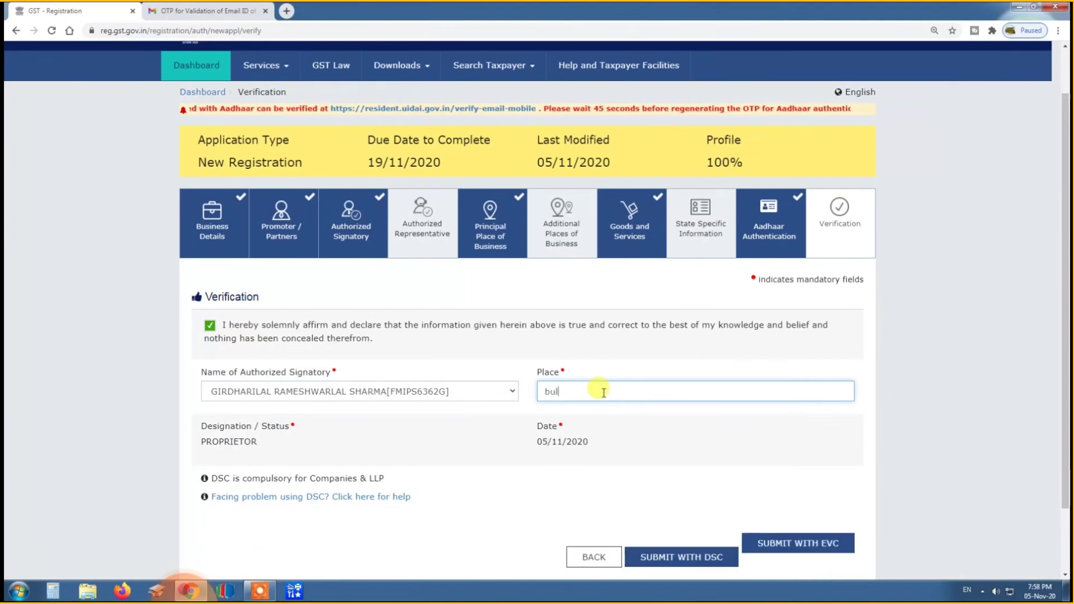
key("BackSpace")
key("BackSpace")
key("BackSpace")
type("BULDANA")
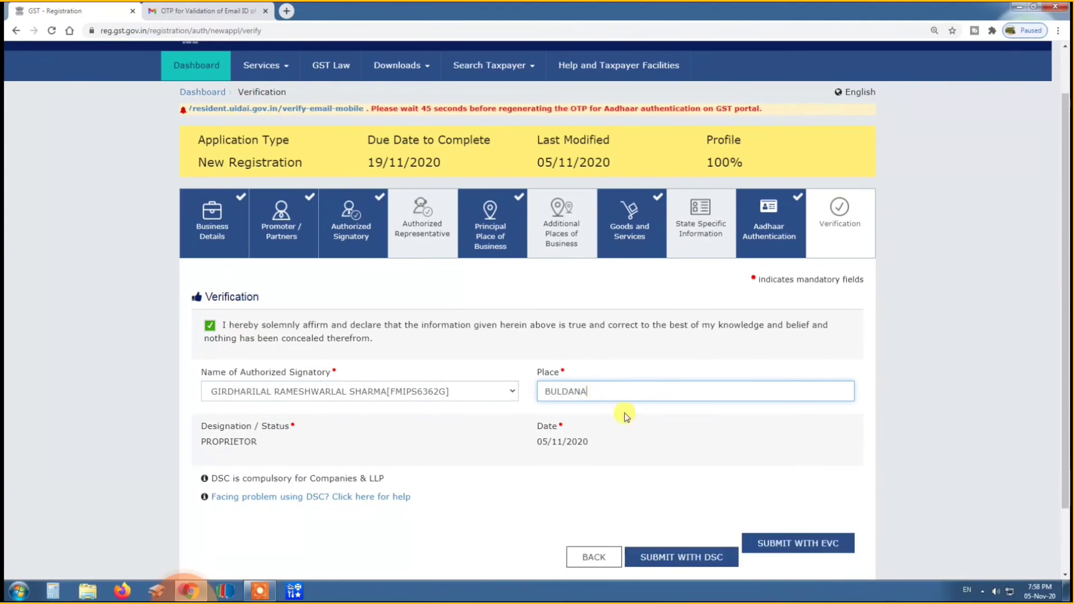
left_click(646, 423)
scroll(647, 425, "down", 1)
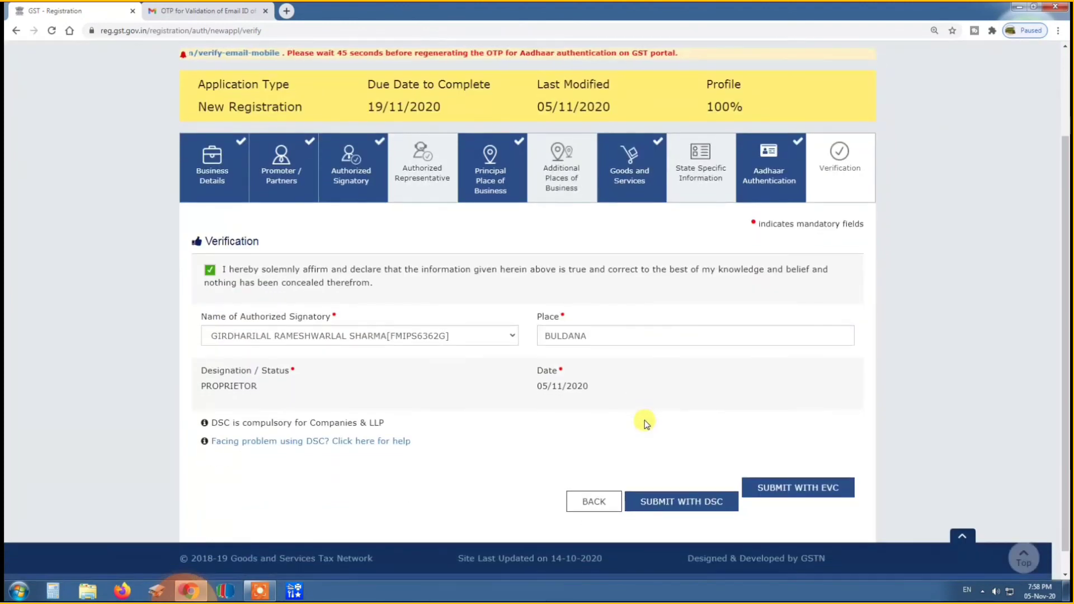
Clear the place of verification and re-enter it as BULDANA.
left_click(618, 335)
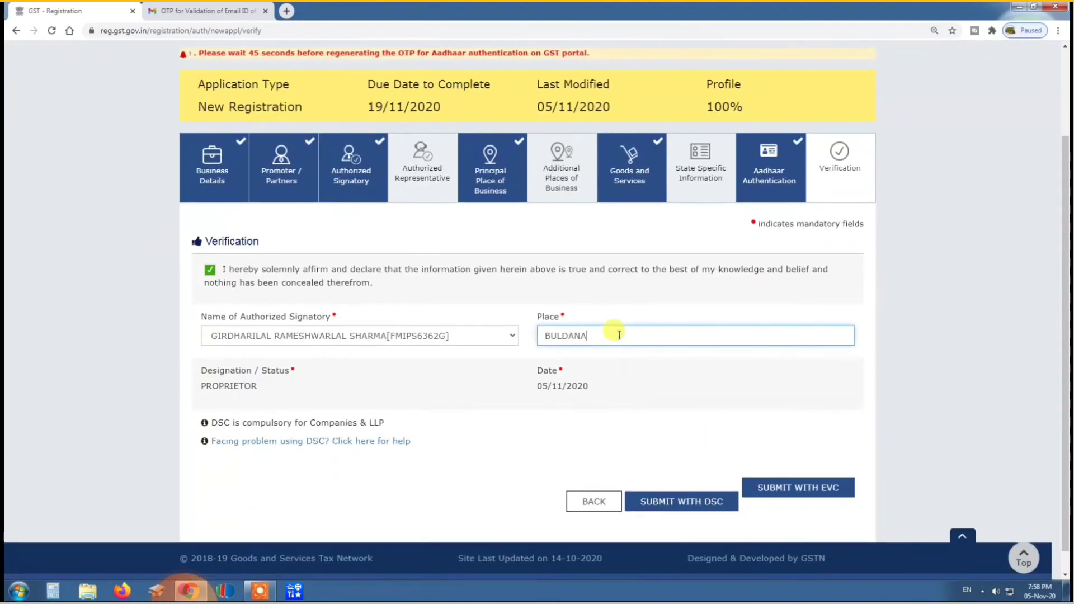
key("BackSpace")
key("BackSpace")
key("BackSpace")
key("BackSpace")
key("BackSpace")
key("BackSpace")
key("BackSpace")
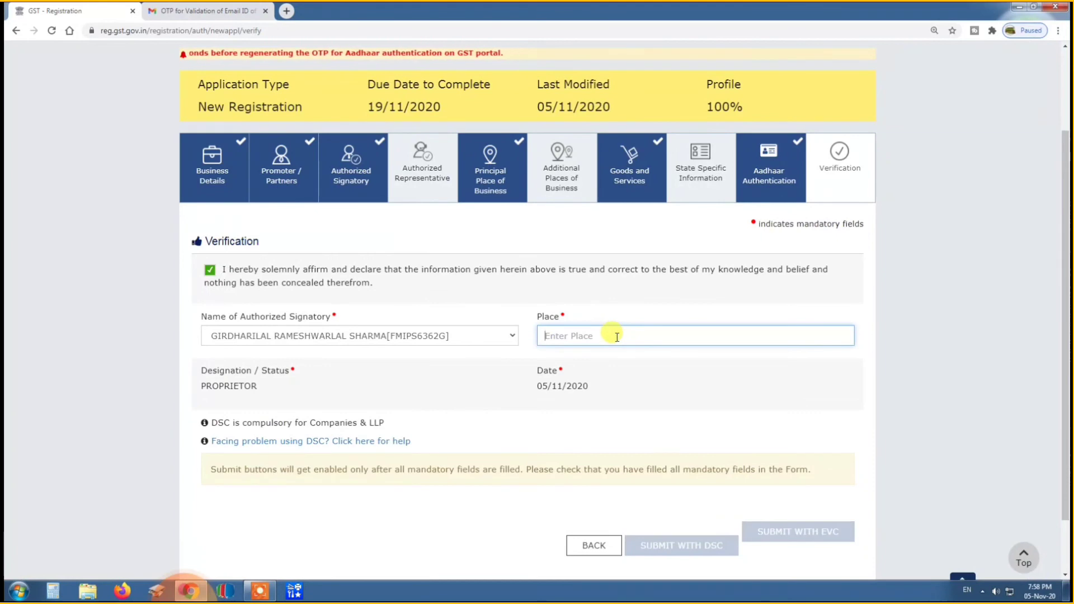
scroll(683, 512, "down", 1)
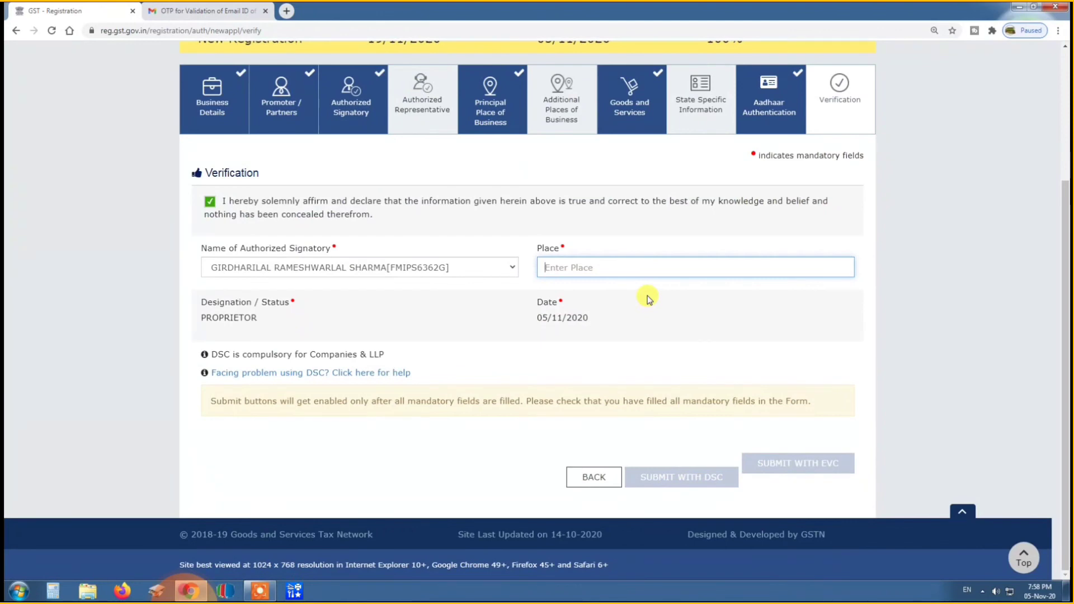
type("BULDANA")
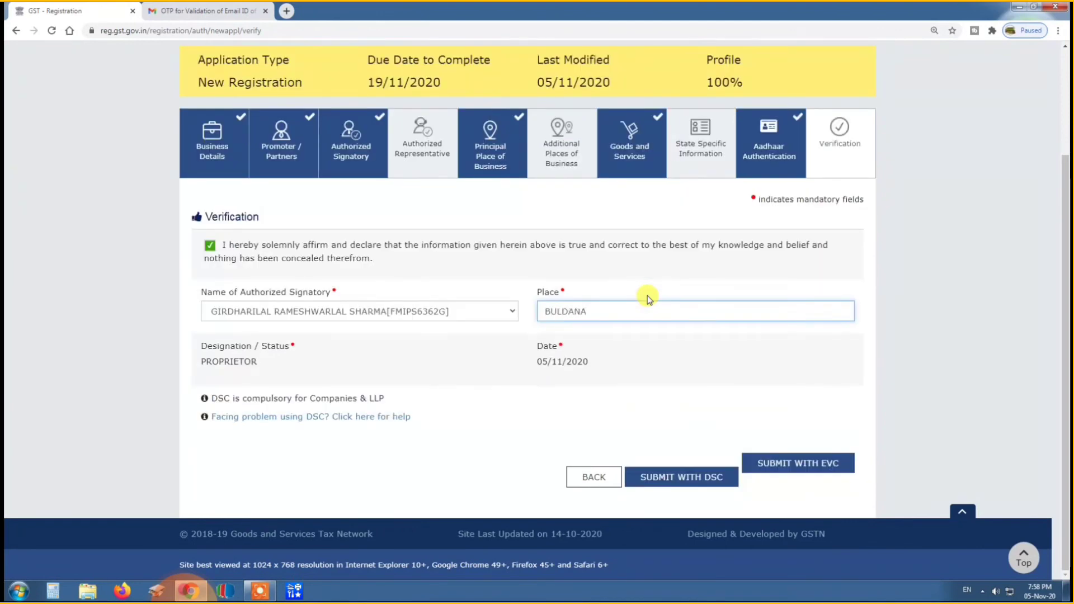
left_click(750, 350)
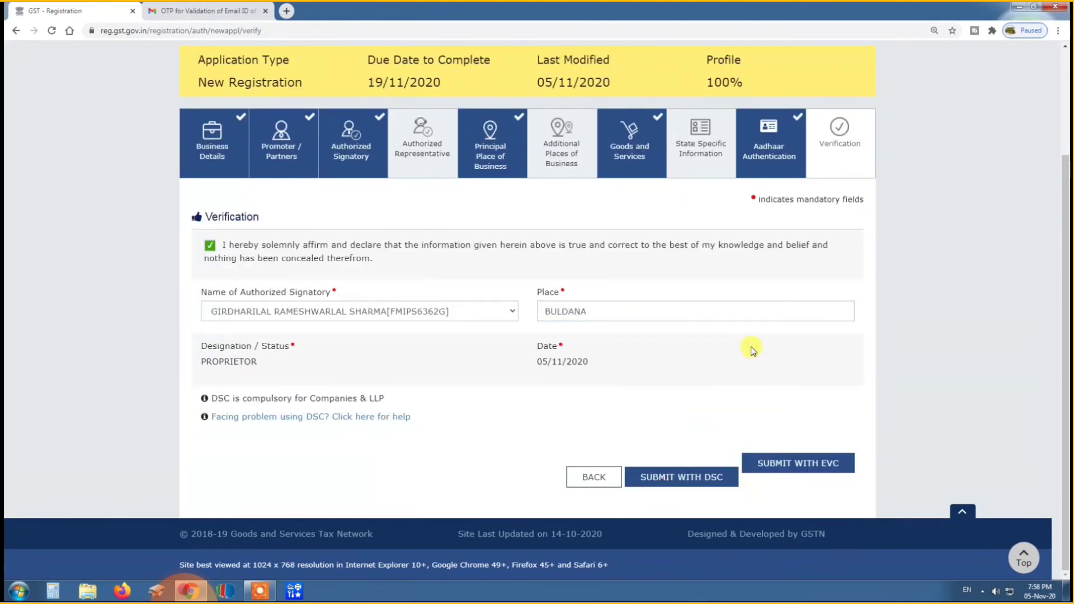